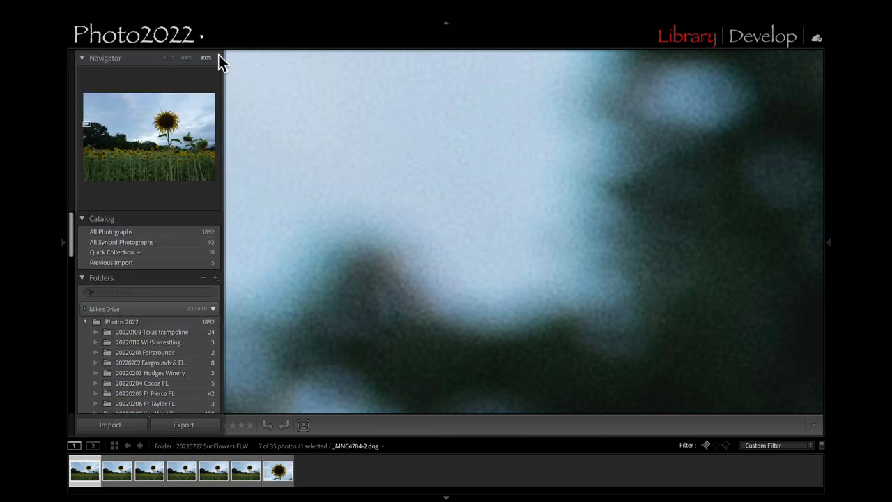
Zoom the first sunflower photo to 100% and pan across the sunflower field via the Navigator.
left_click(189, 59)
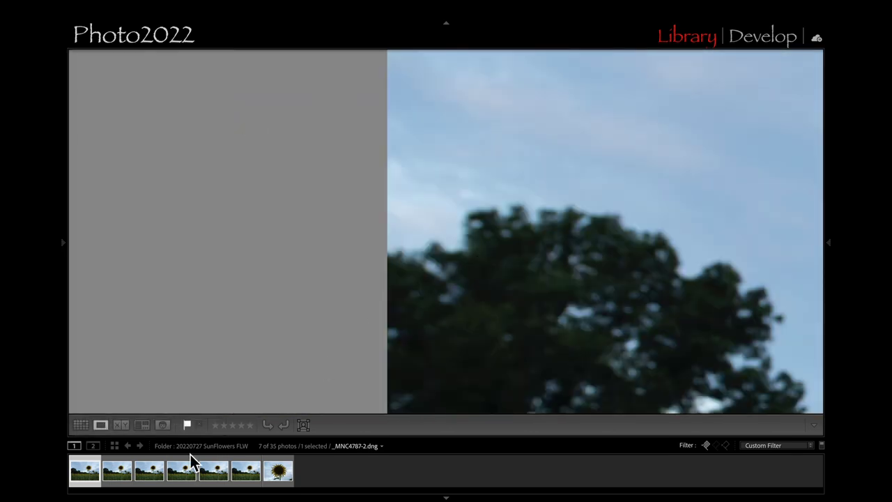
left_click(67, 245)
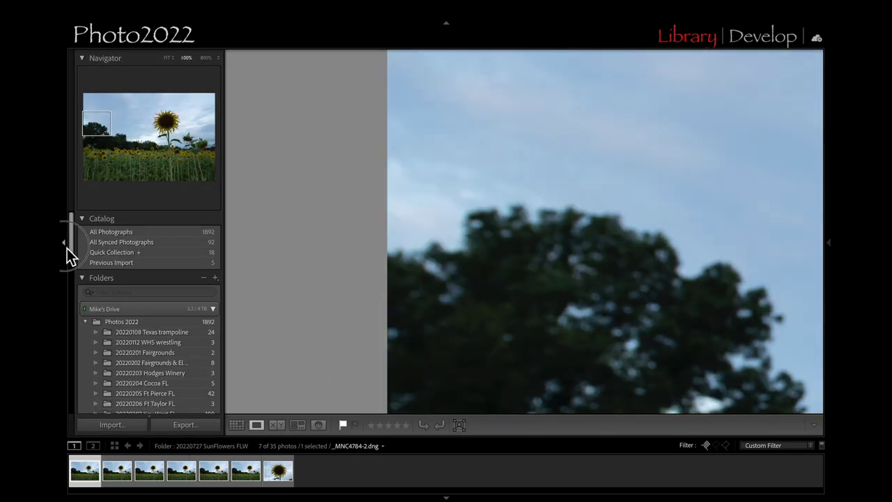
left_click(164, 154)
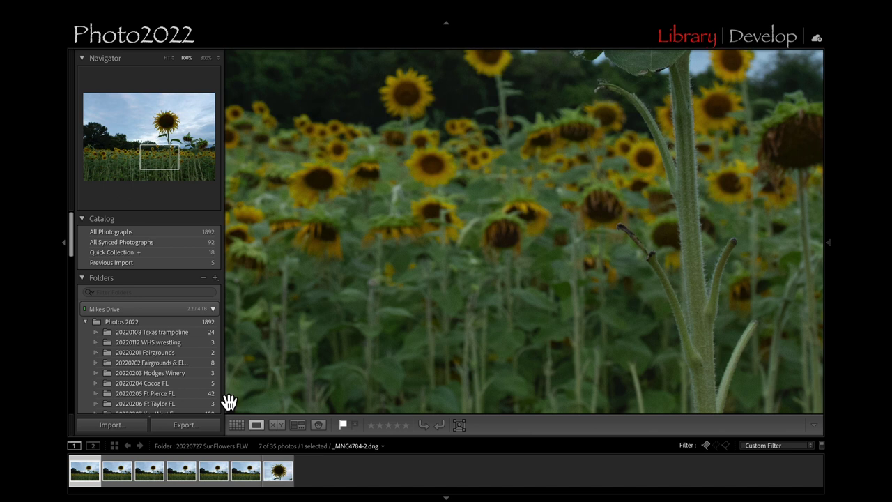
left_click_drag(185, 163, 177, 175)
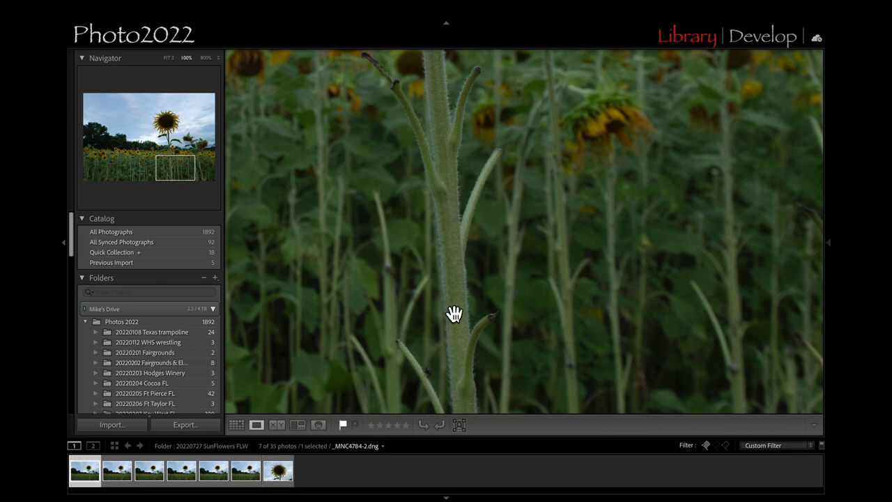
Step through the second to sixth photos at 100%, including _MNC4786-2.dng and _MNC4788-2.dng.
left_click(118, 476)
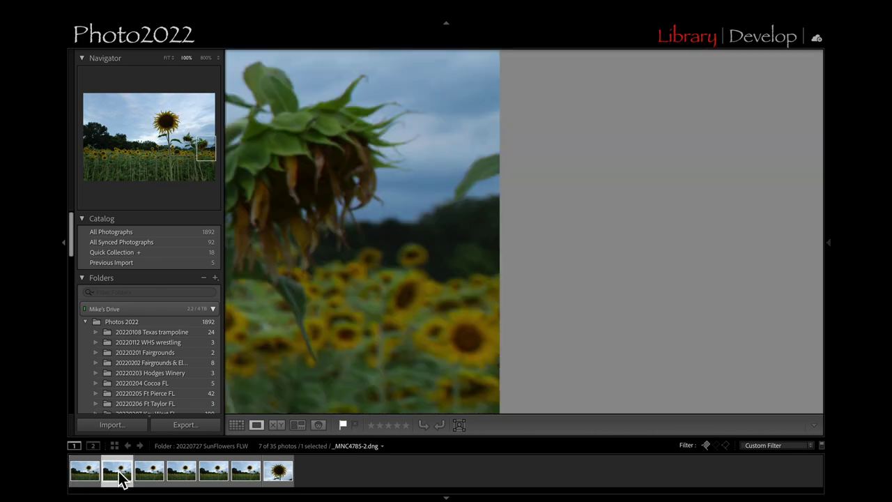
left_click(153, 478)
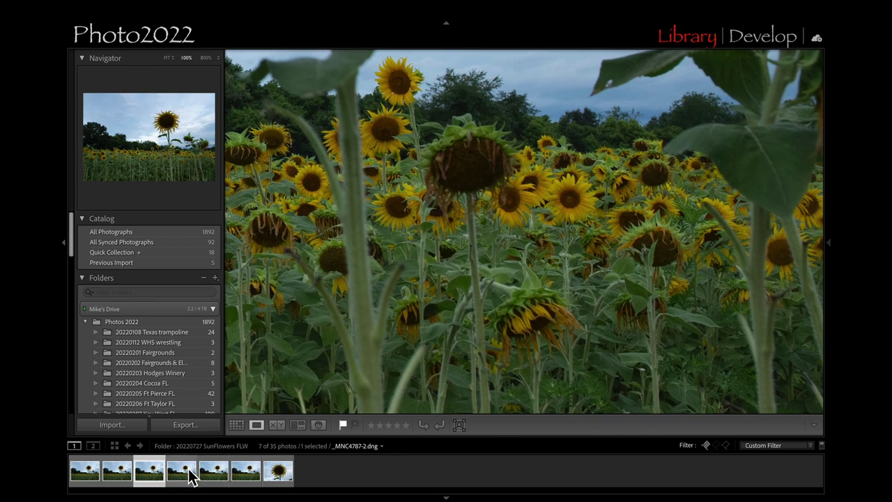
left_click(192, 475)
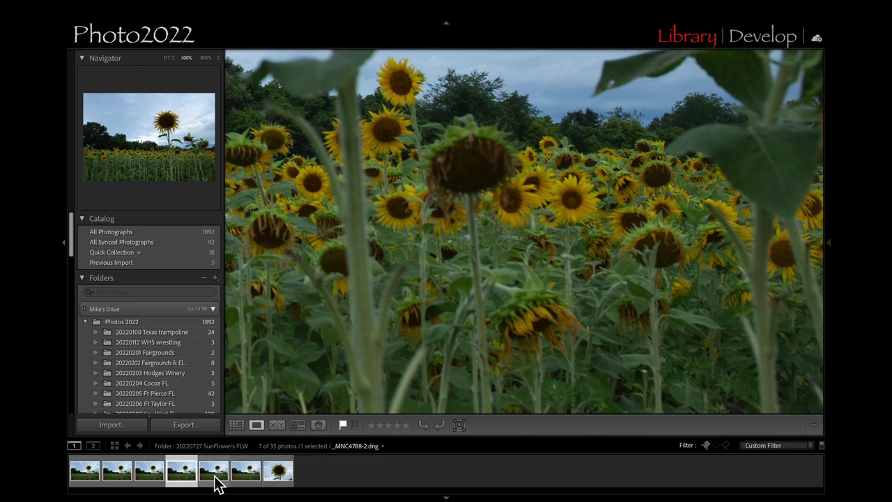
left_click(217, 479)
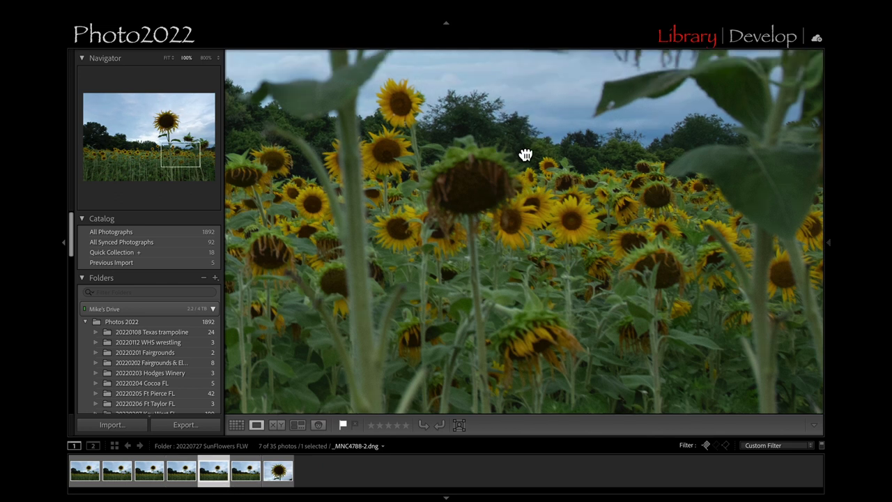
left_click_drag(525, 154, 481, 384)
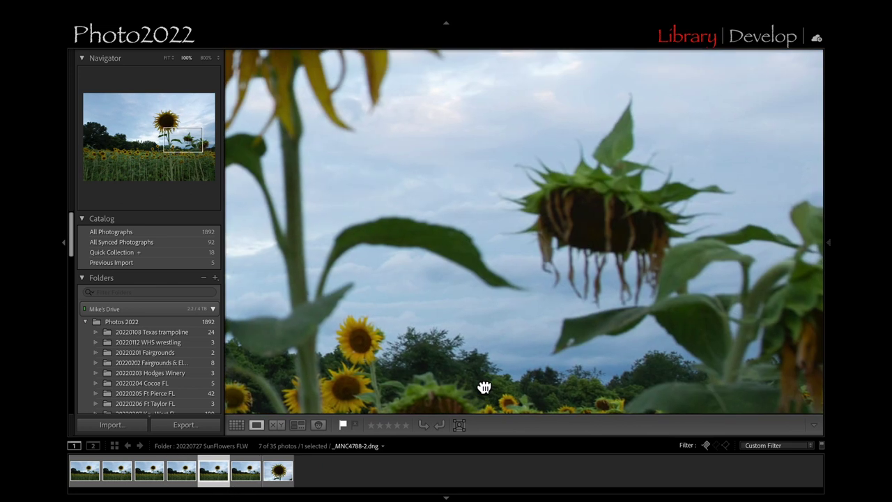
left_click(249, 474)
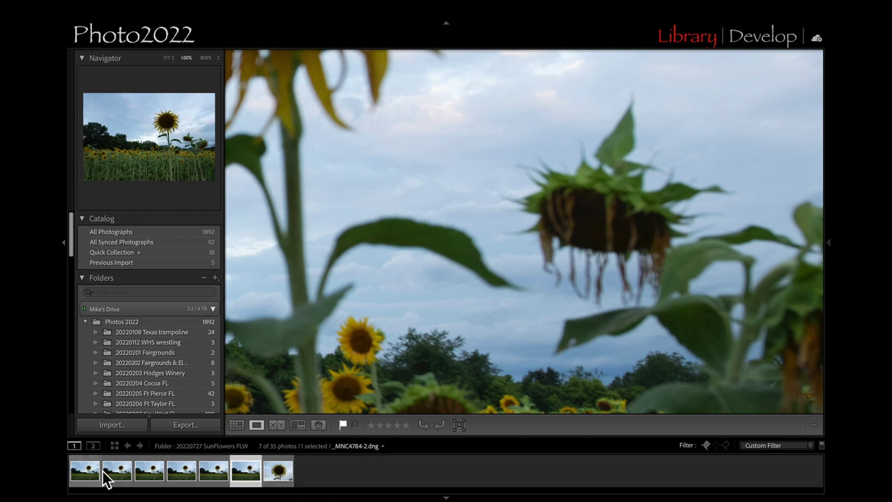
Compare the close-up and wide field shots, settle on _MNC4786-2.dng and open it in Develop.
left_click(273, 473)
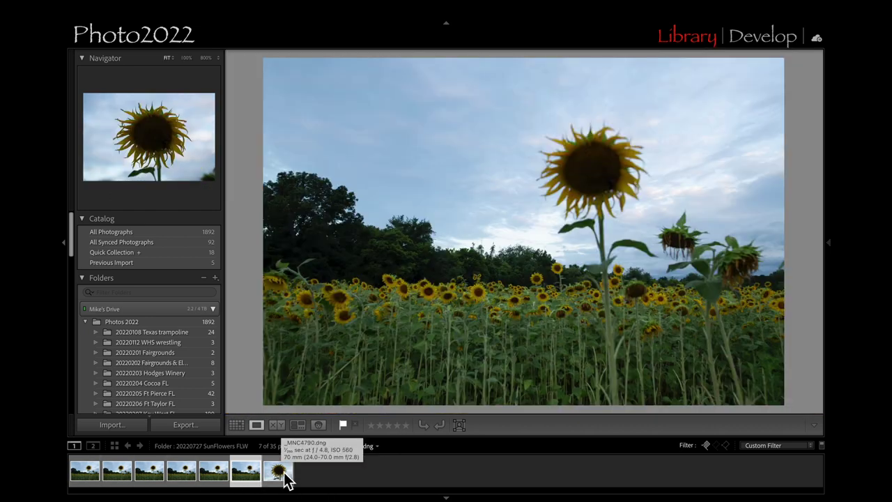
left_click(278, 471)
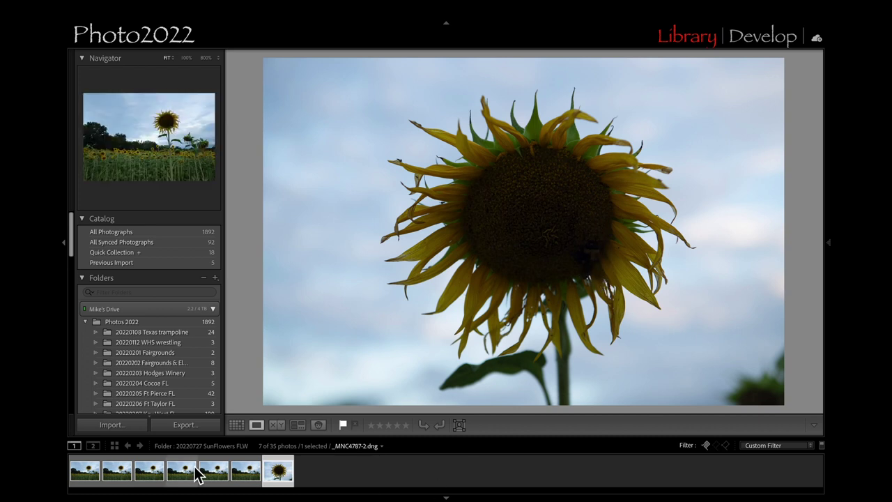
left_click(89, 477)
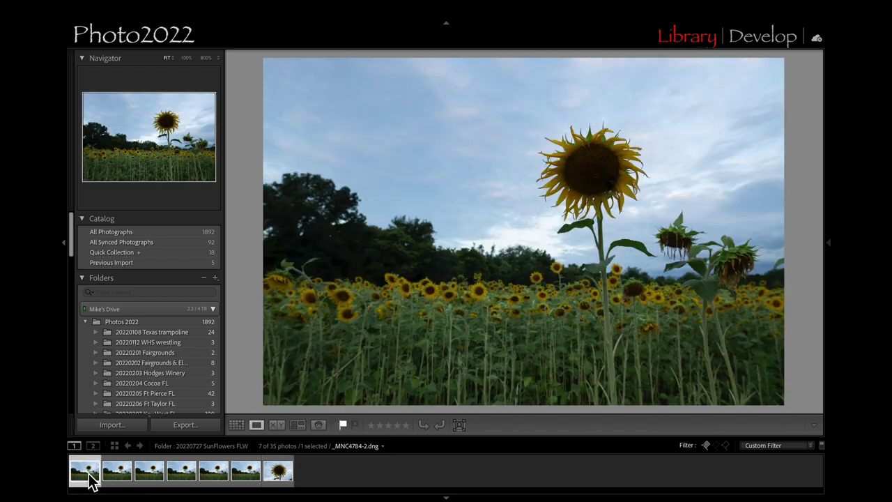
left_click(162, 481)
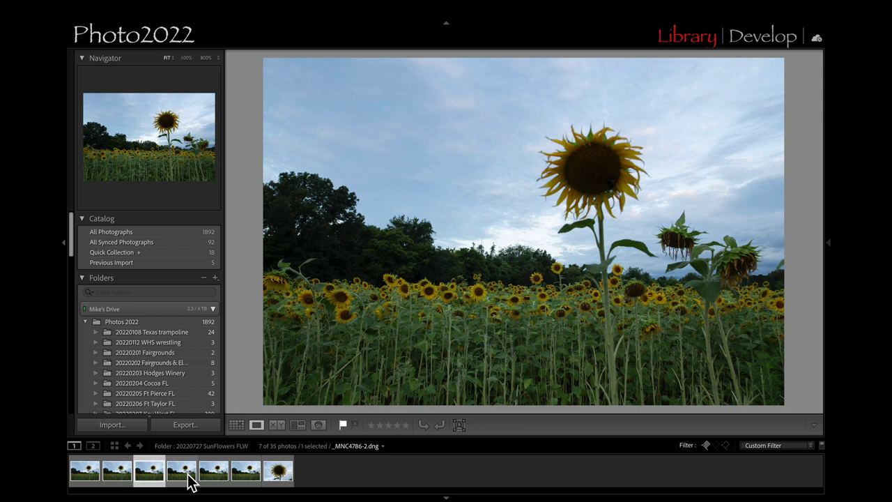
left_click(159, 476)
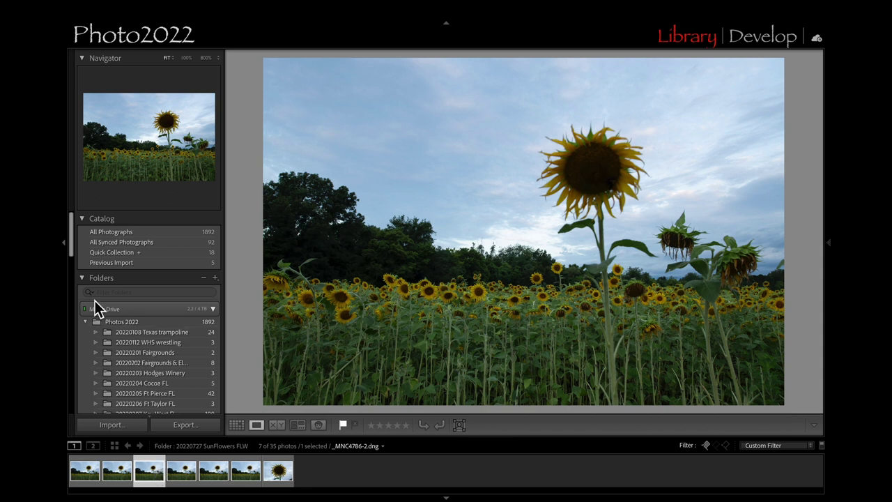
left_click(64, 244)
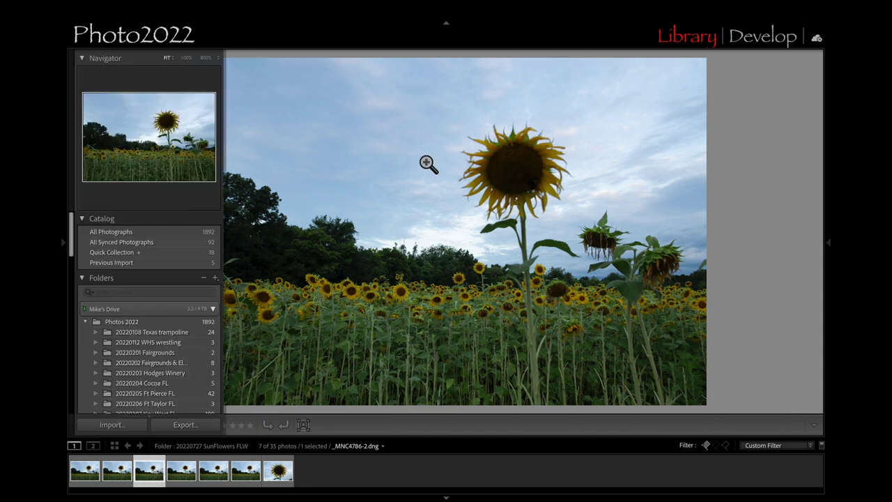
left_click(749, 47)
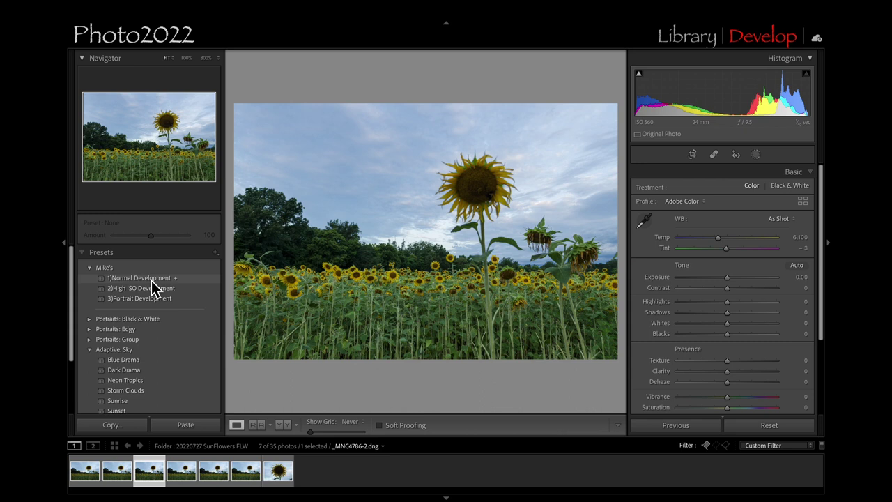
Apply the 1)Normal Development preset to _MNC4786-2.dng.
left_click(149, 278)
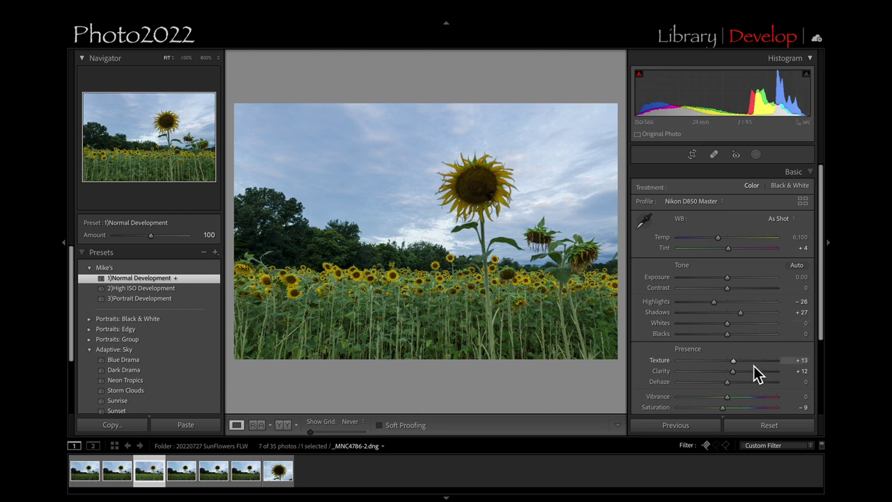
scroll(743, 399, "down", 1)
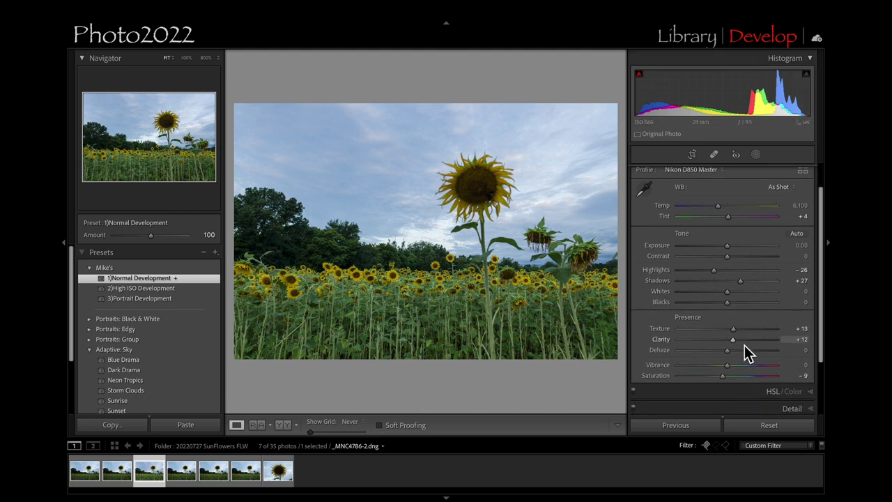
scroll(743, 343, "down", 2)
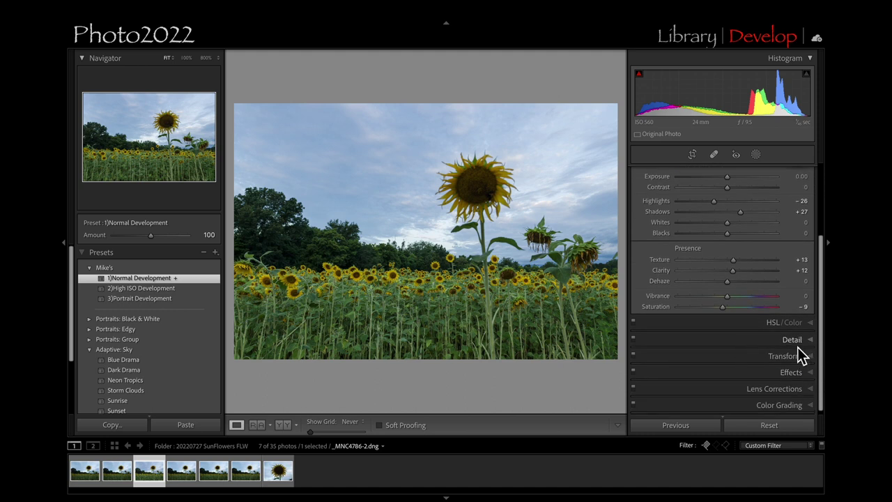
Expand Lens Corrections, Effects and Detail to review sharpening 50, radius 1.0, detail 25, masking 26.
left_click(786, 391)
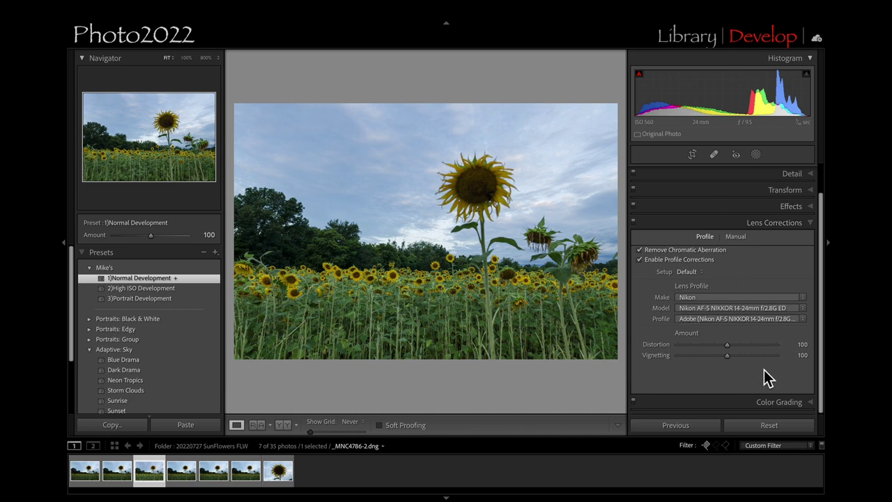
scroll(764, 372, "up", 2)
left_click(790, 239)
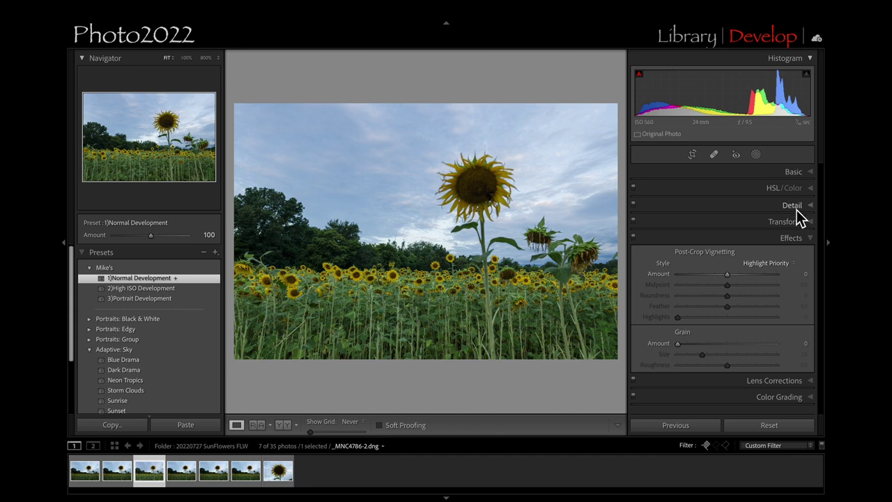
left_click(797, 207)
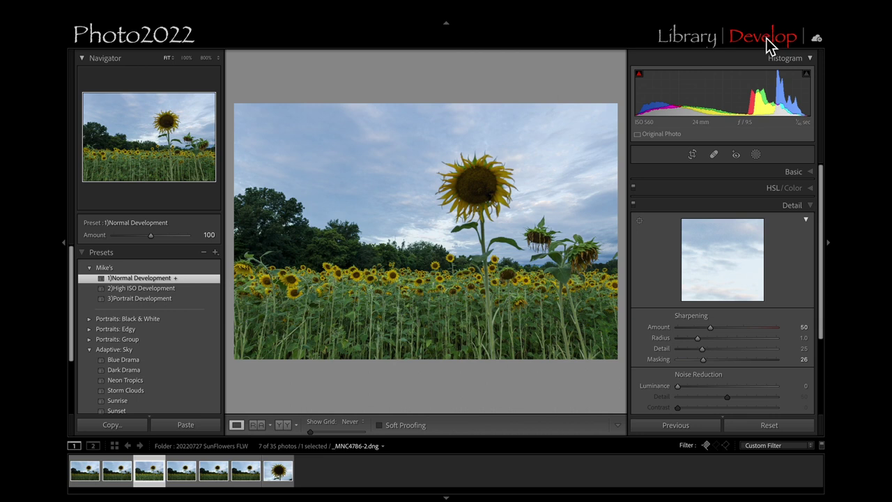
left_click(794, 173)
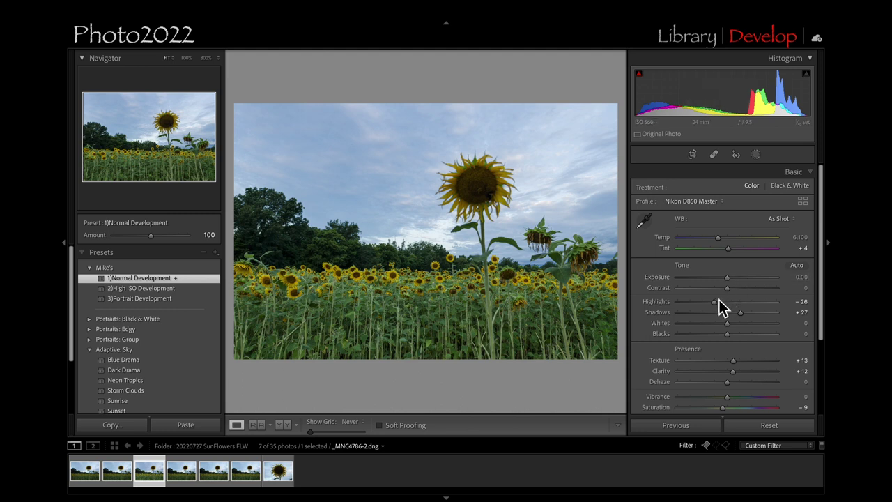
left_click_drag(713, 303, 706, 302)
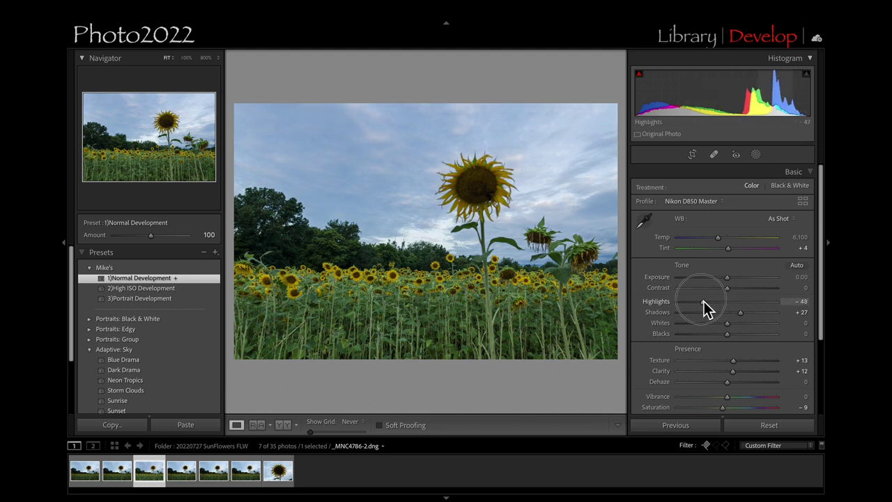
left_click_drag(703, 302, 759, 312)
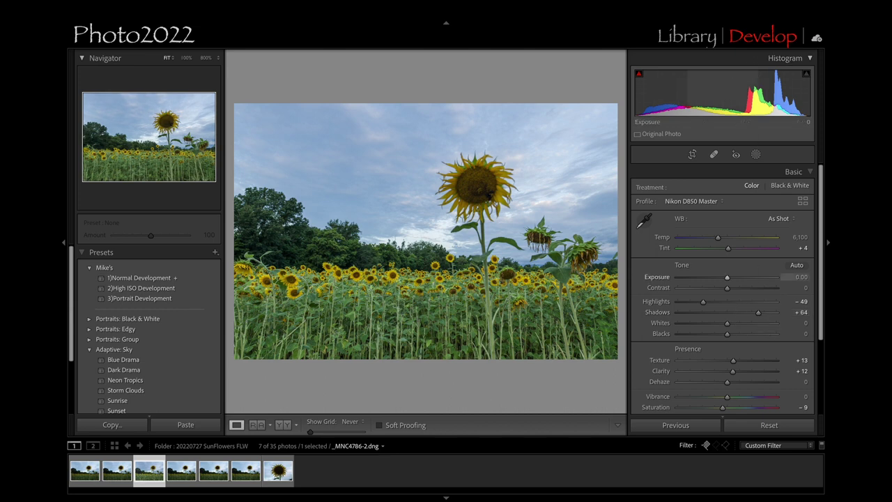
left_click_drag(762, 94, 721, 91)
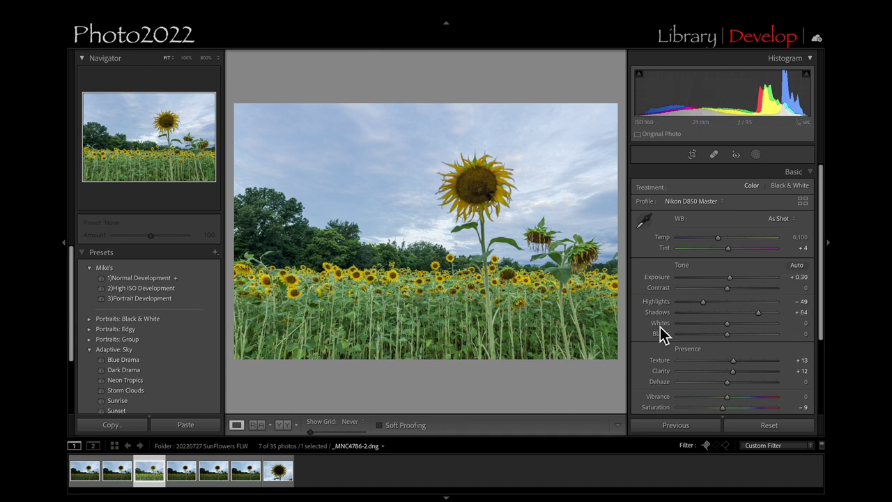
left_click_drag(663, 324, 657, 324)
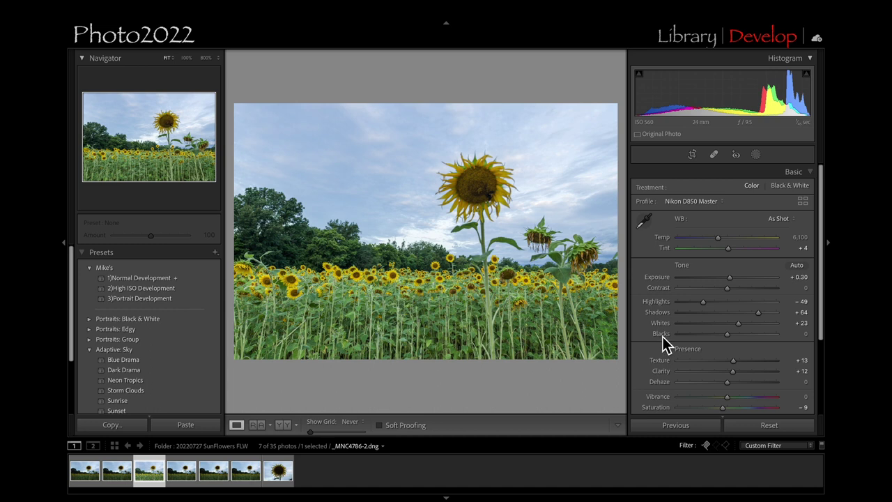
left_click_drag(663, 337, 660, 335)
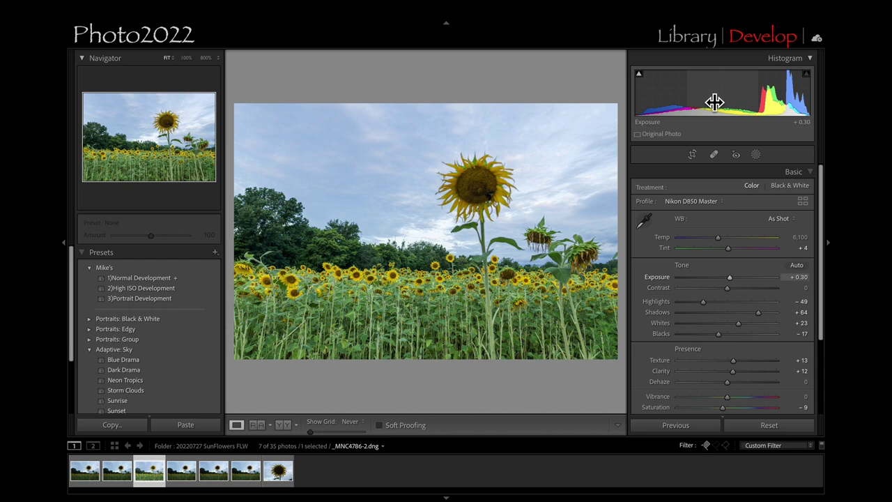
key("backslash")
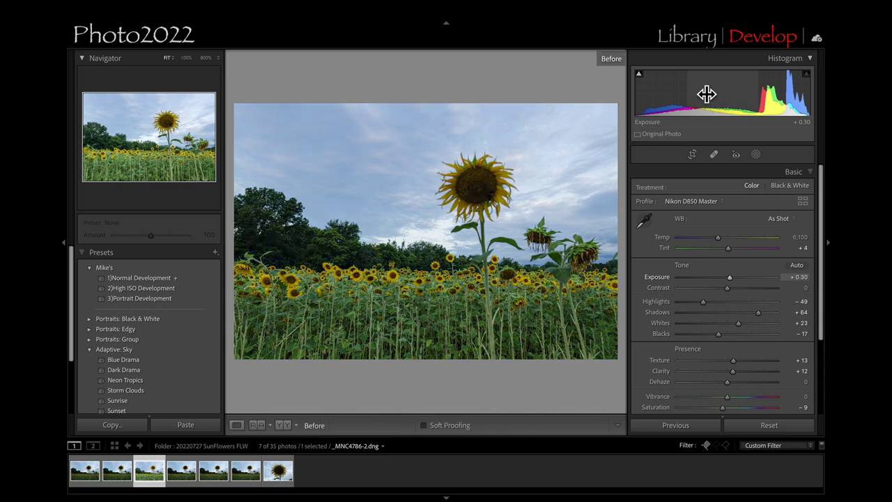
key("backslash")
key("backslash")
key("backslash")
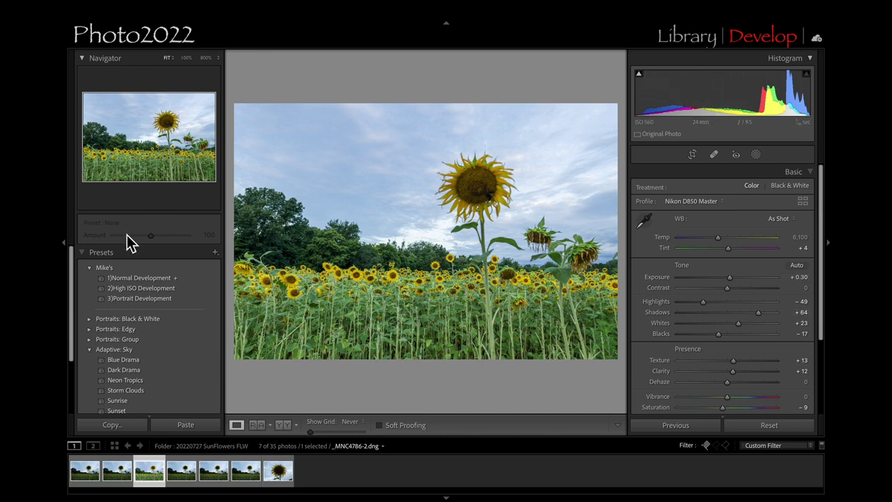
Hide the left panels and bring up the Add New Mask options from the Masking tool.
left_click(64, 243)
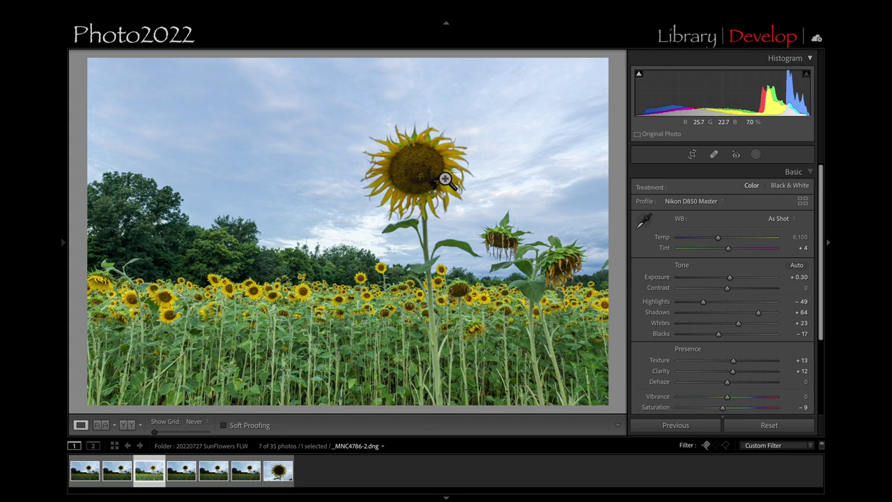
left_click(759, 156)
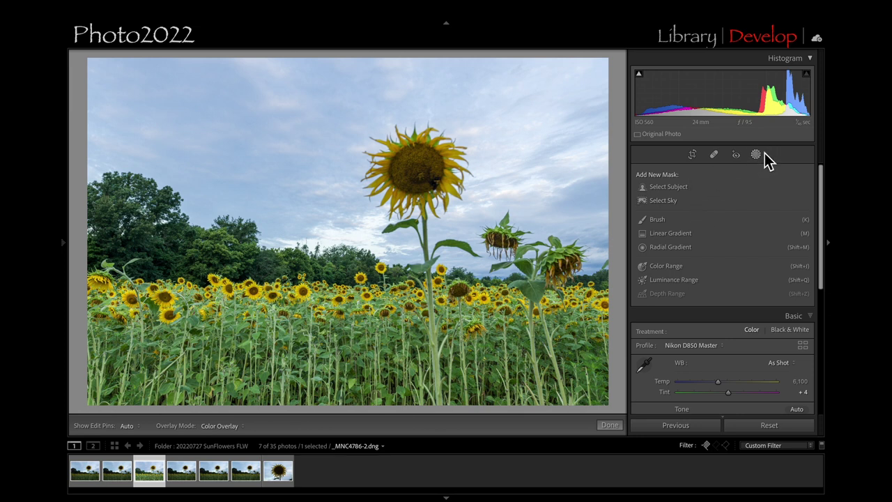
Add a Select Subject mask on the sunflower with exposure 0.47, texture 7, clarity 13, saturation 4, sharpness 12.
left_click(677, 194)
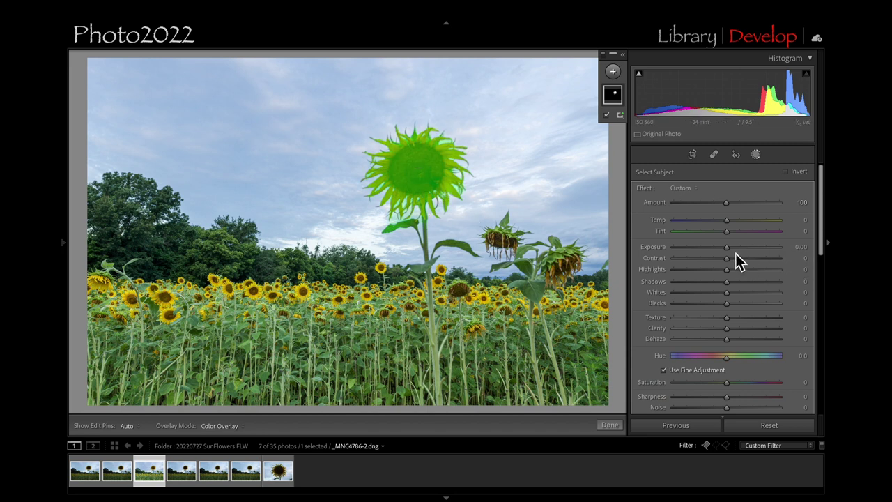
left_click_drag(727, 249, 735, 257)
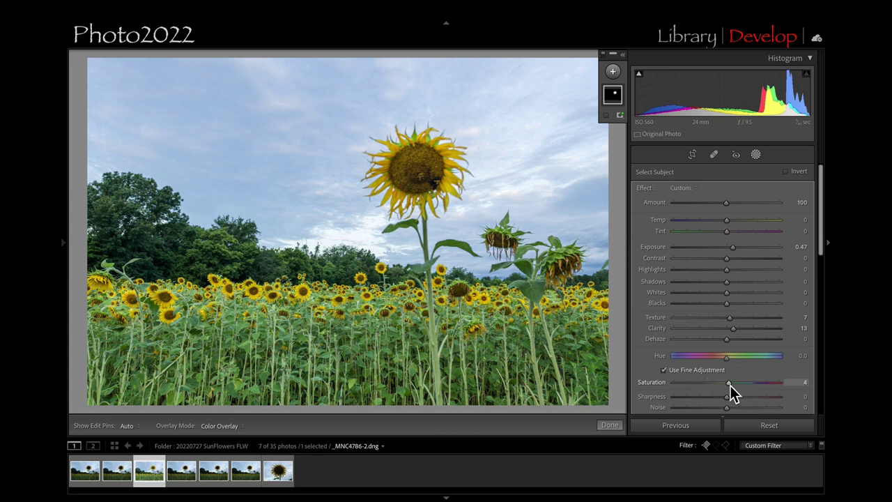
scroll(730, 385, "down", 3)
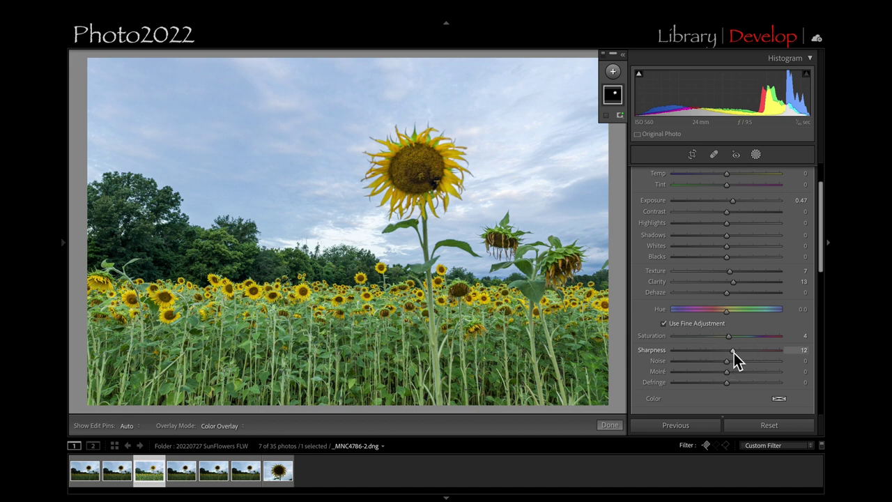
Add a Select Sky mask with exposure -0.38, dehaze 12 and temperature -6.
left_click(614, 72)
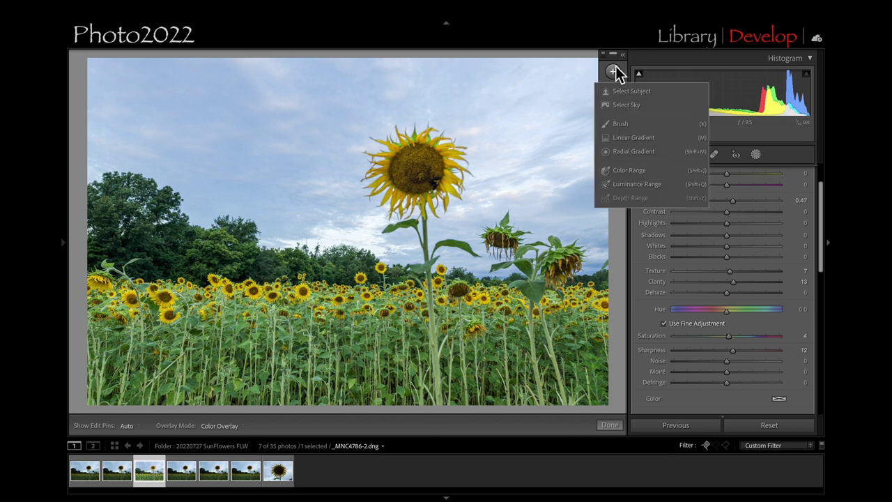
left_click(631, 106)
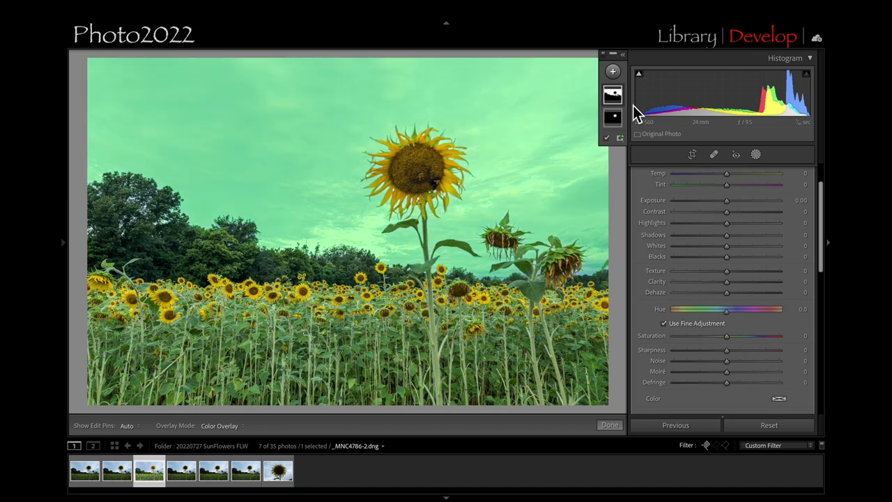
scroll(725, 248, "up", 2)
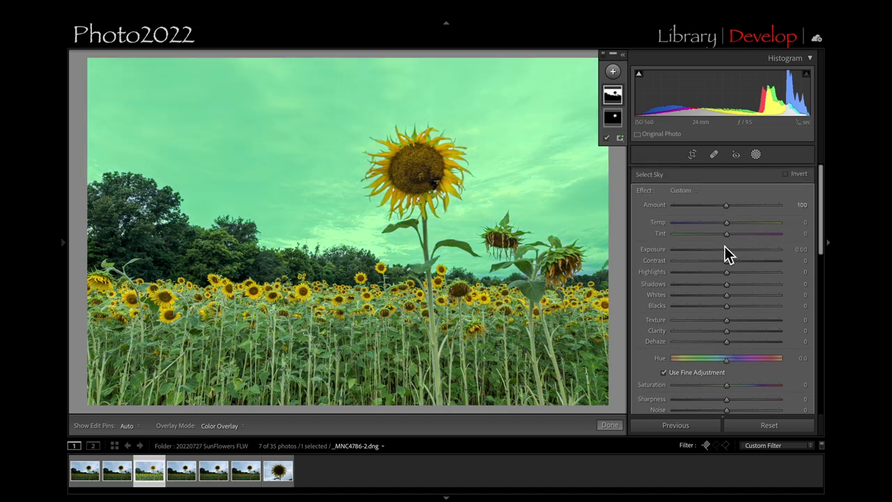
left_click_drag(724, 249, 722, 250)
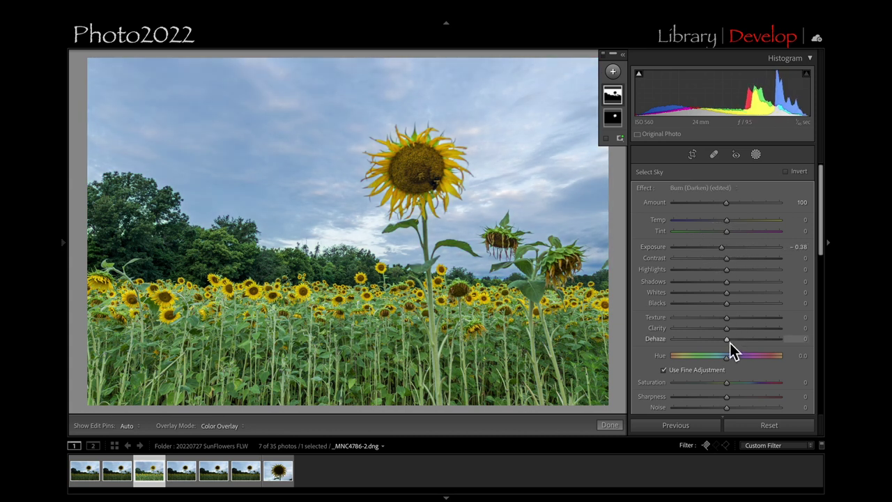
left_click_drag(731, 343, 734, 344)
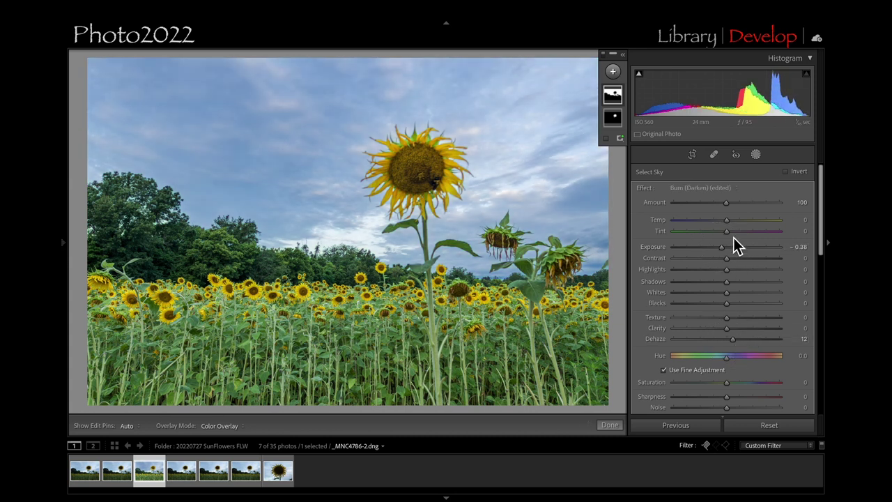
left_click_drag(729, 224, 726, 224)
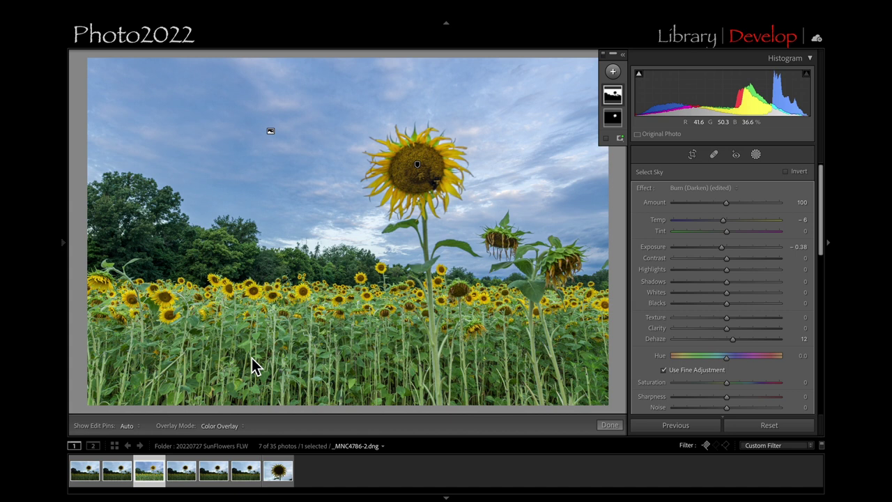
Select all six filmstrip photos and synchronize settings including Mask 1 and Mask 2.
left_click(245, 481, "shift")
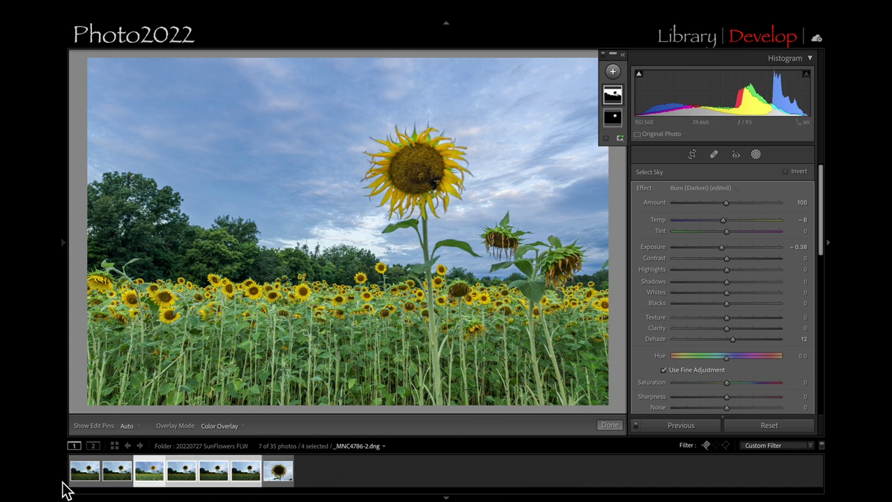
left_click(116, 480, "ctrl")
left_click(78, 478, "ctrl")
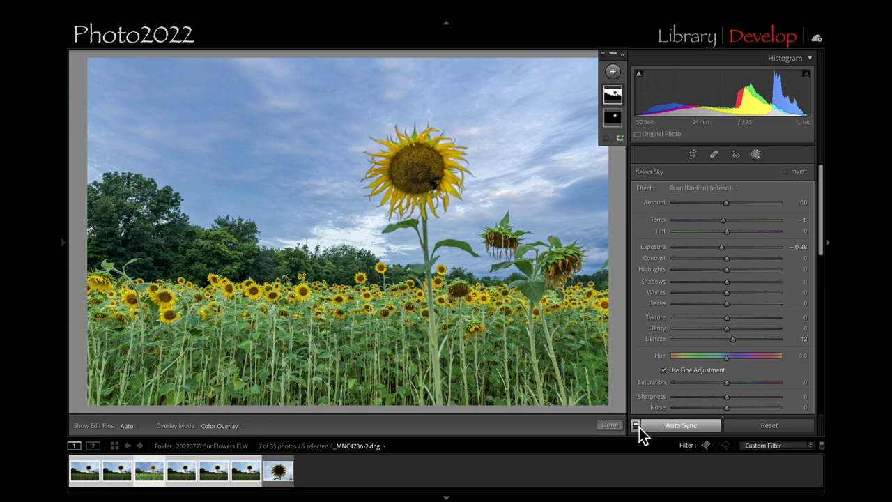
left_click(686, 426)
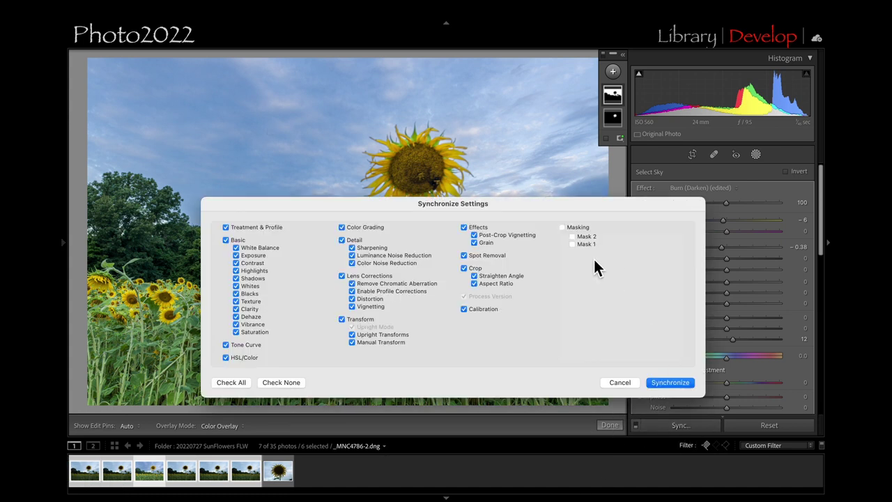
left_click(562, 227)
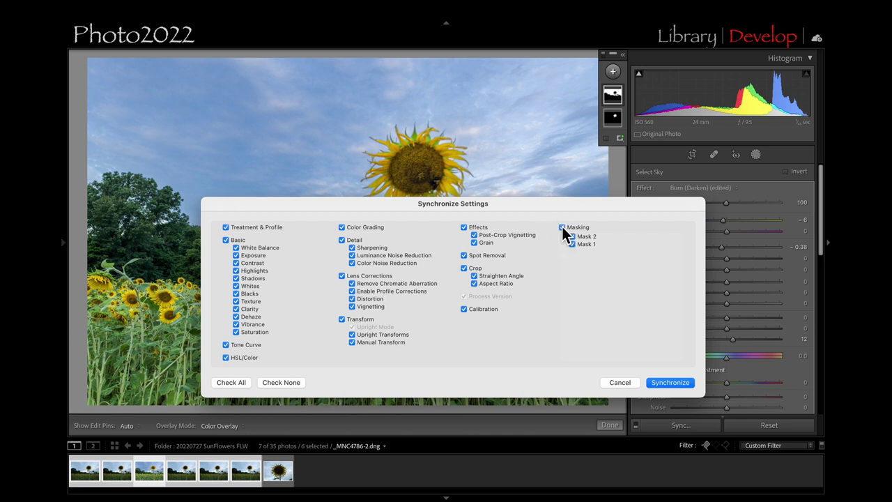
left_click(669, 389)
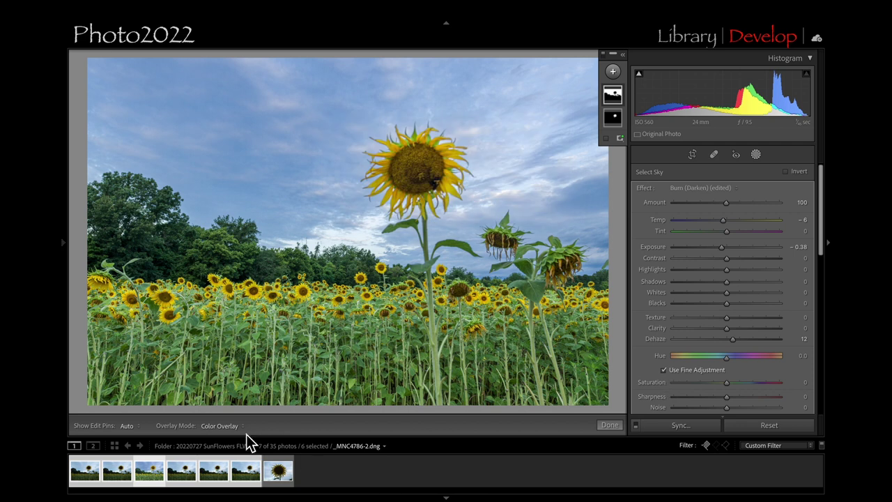
Open the six selected photos as layers in one Photoshop document, bypassing the compatibility warning.
left_click(245, 471)
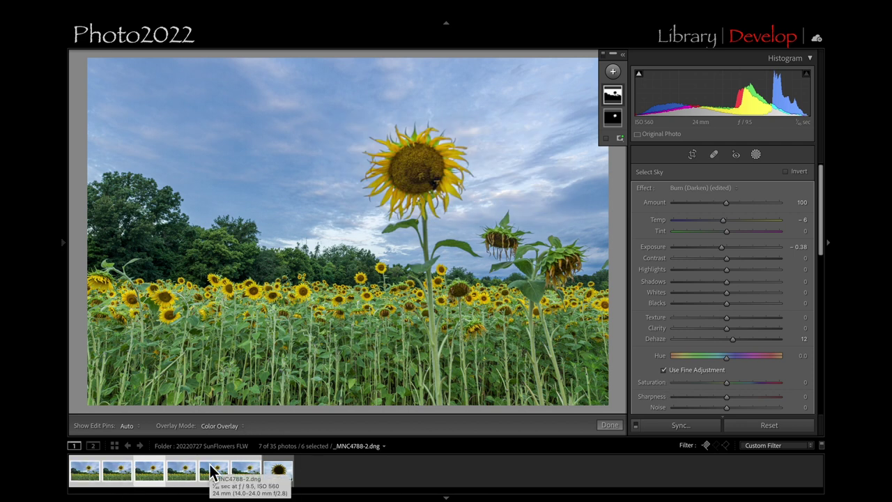
right_click(211, 470)
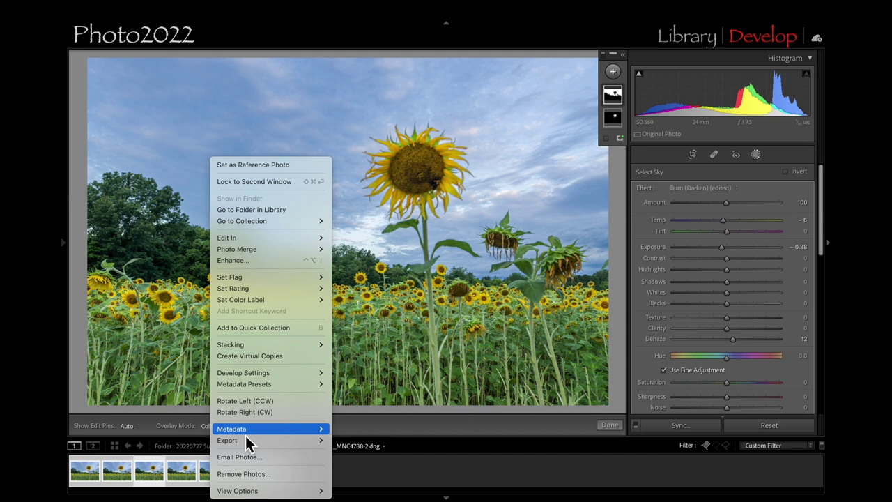
mouse_move(236, 251)
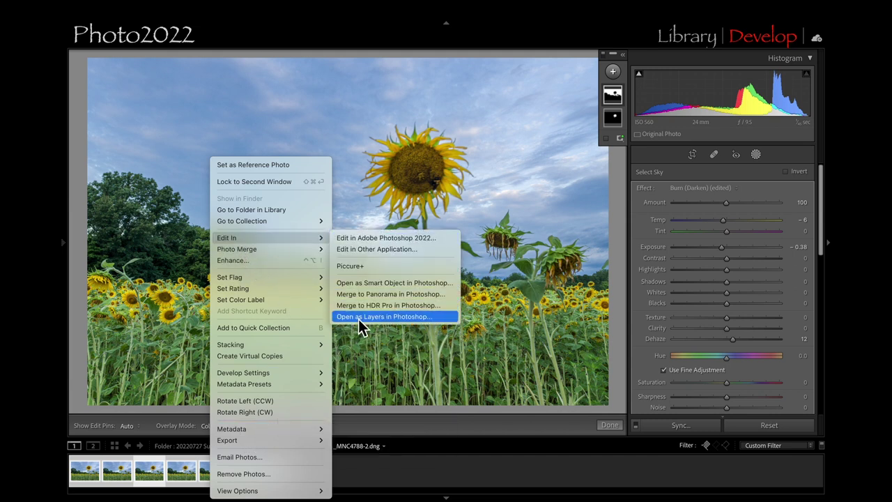
left_click(385, 317)
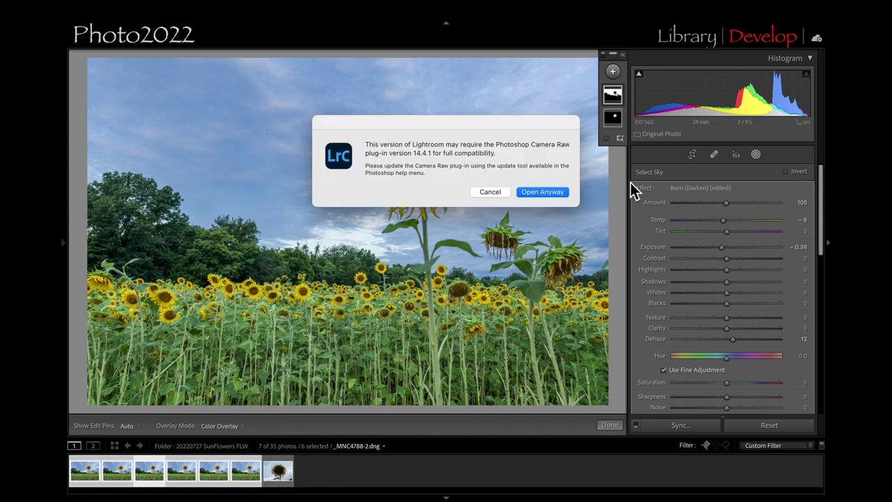
left_click(554, 194)
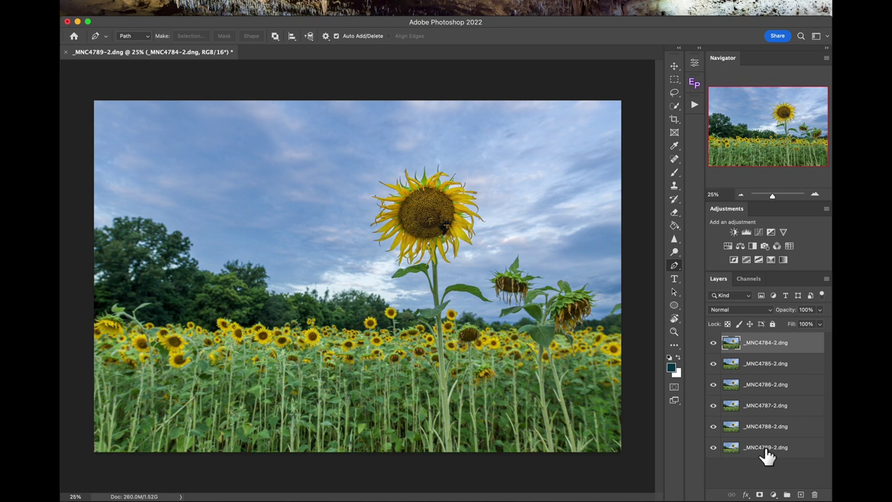
Select all six layers and Auto-Align them with Auto projection.
left_click(810, 455, "shift")
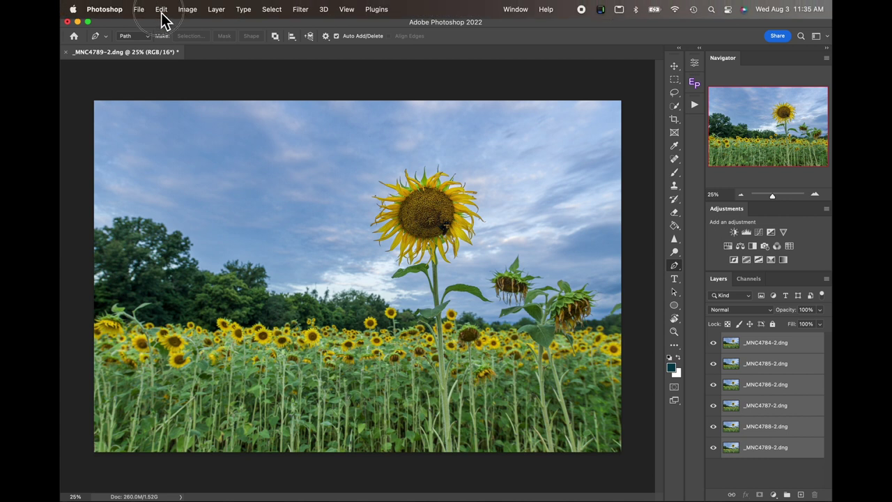
left_click(161, 9)
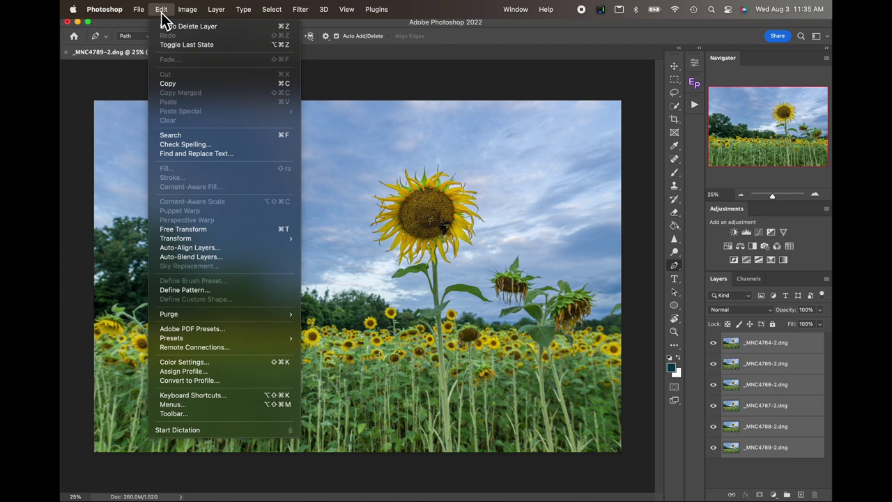
left_click(202, 247)
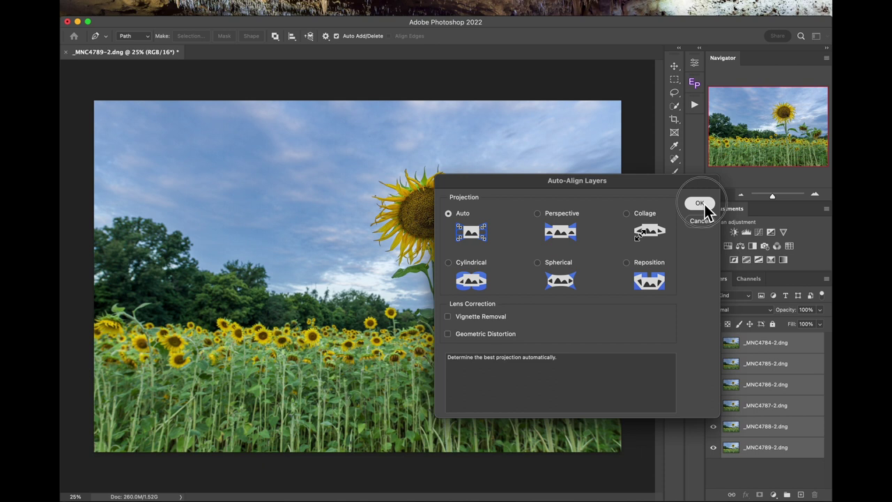
left_click(704, 205)
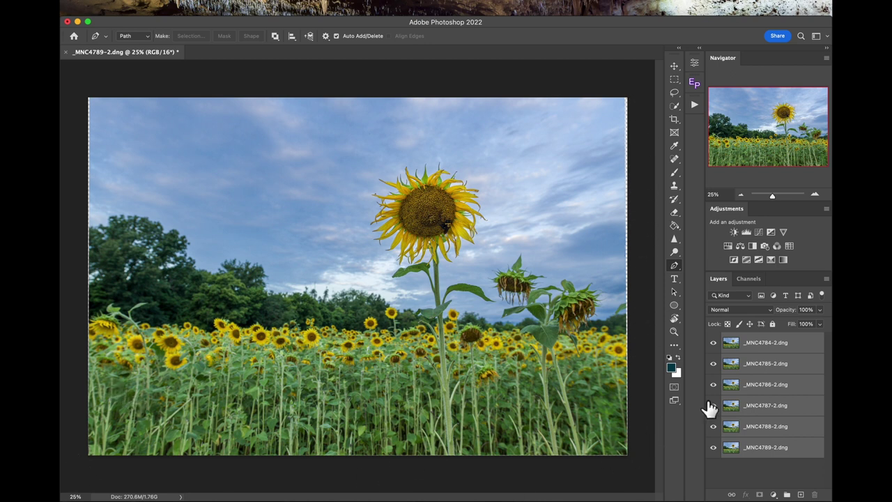
Hide the _MNC4784 through _MNC4789 layers one by one to inspect each exposure.
left_click(713, 342)
left_click(713, 363)
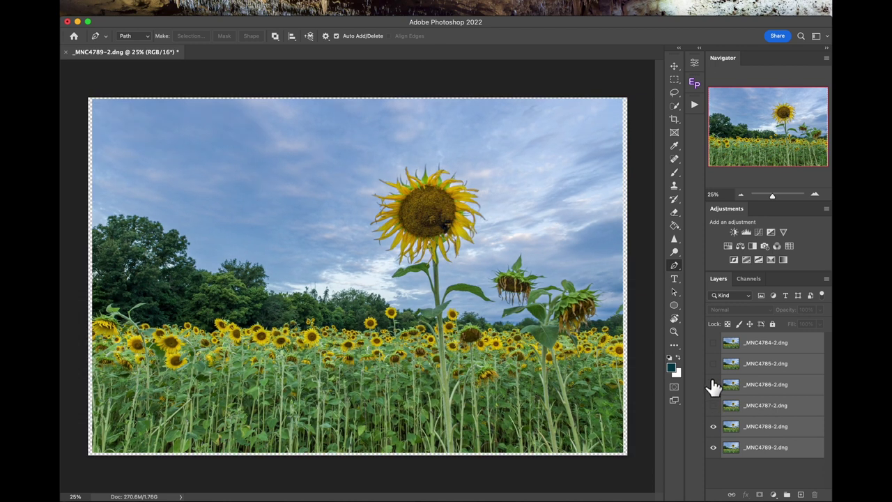
left_click(713, 384)
left_click(713, 426)
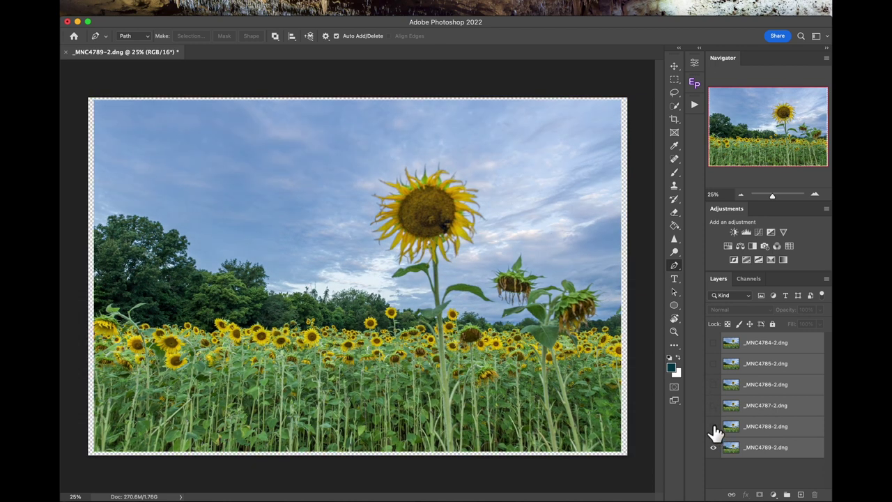
left_click(713, 447)
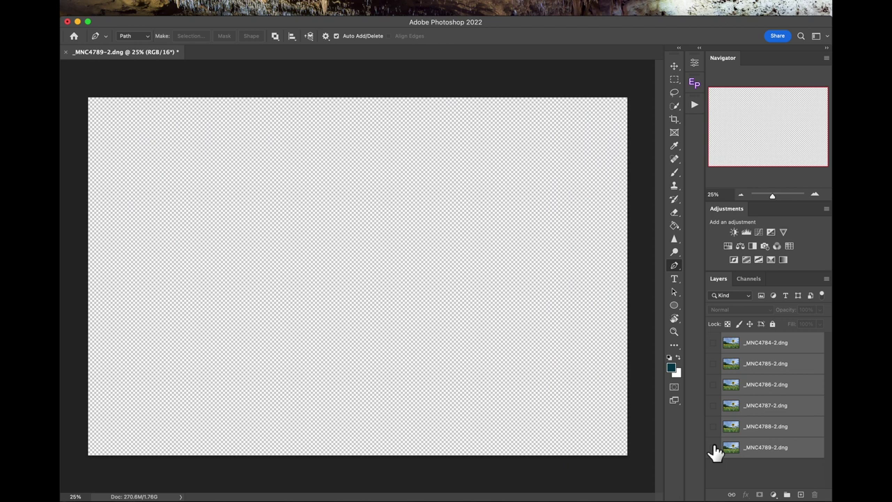
Turn visibility back on for all six layers, from _MNC4789-2.dng up to _MNC4784-2.dng.
left_click(713, 447)
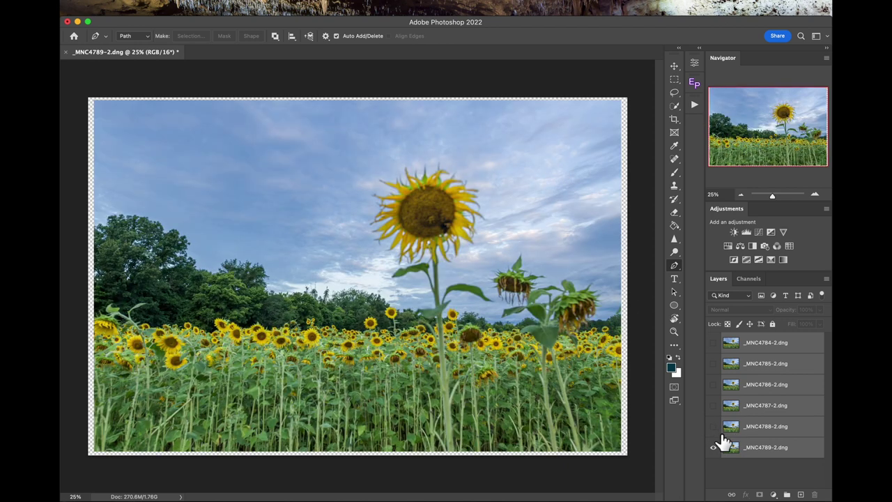
left_click(713, 426)
left_click(713, 405)
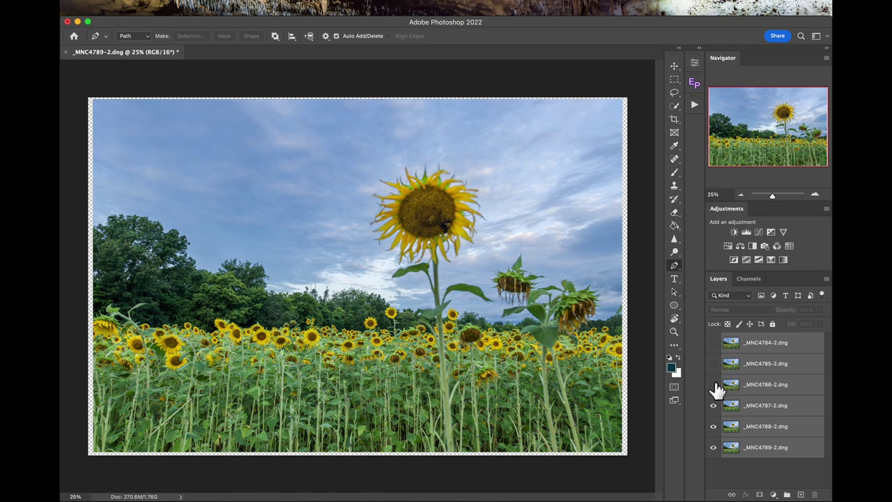
left_click(713, 384)
left_click(713, 363)
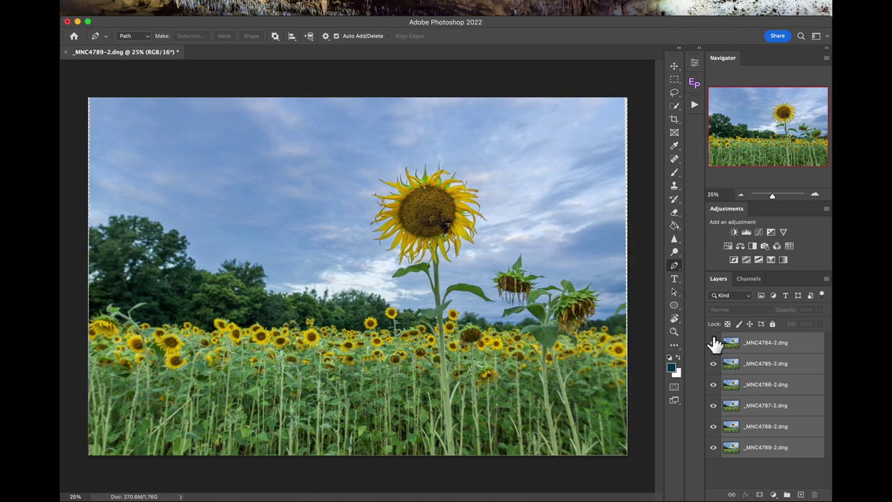
left_click(712, 342)
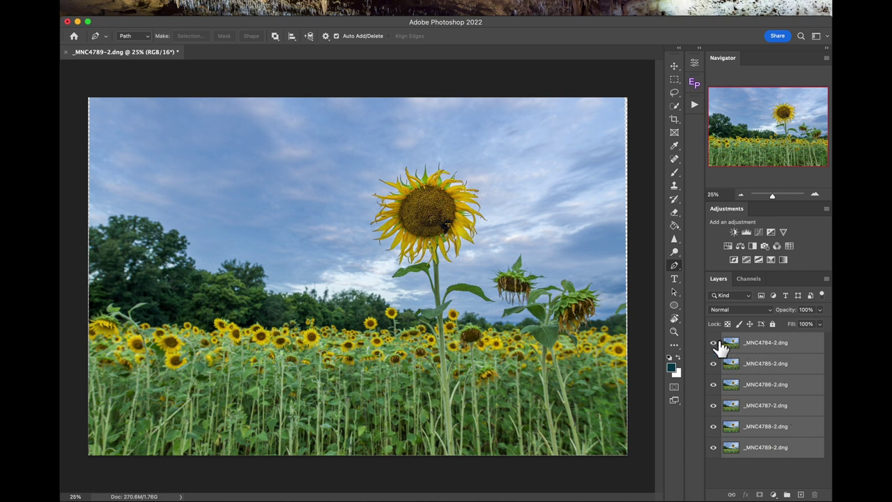
Auto-Blend the six sunflower layers using Stack Images with Seamless Tones and Colors.
mouse_move(126, 5)
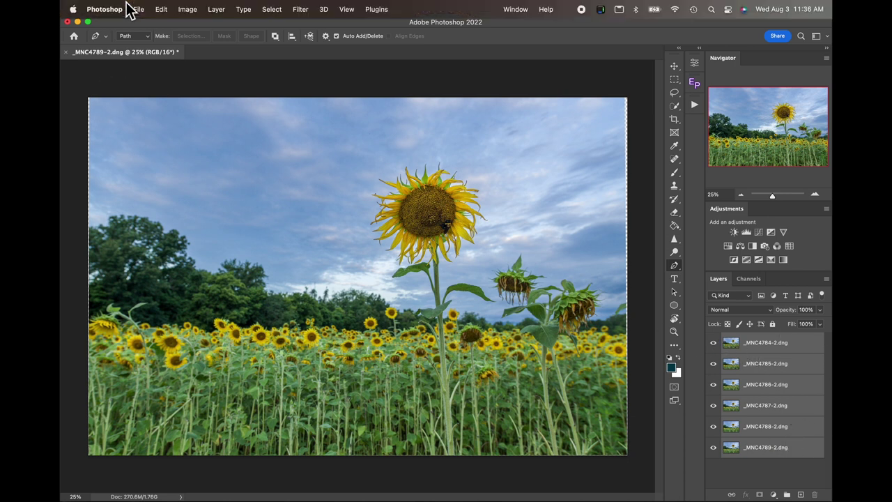
left_click(161, 9)
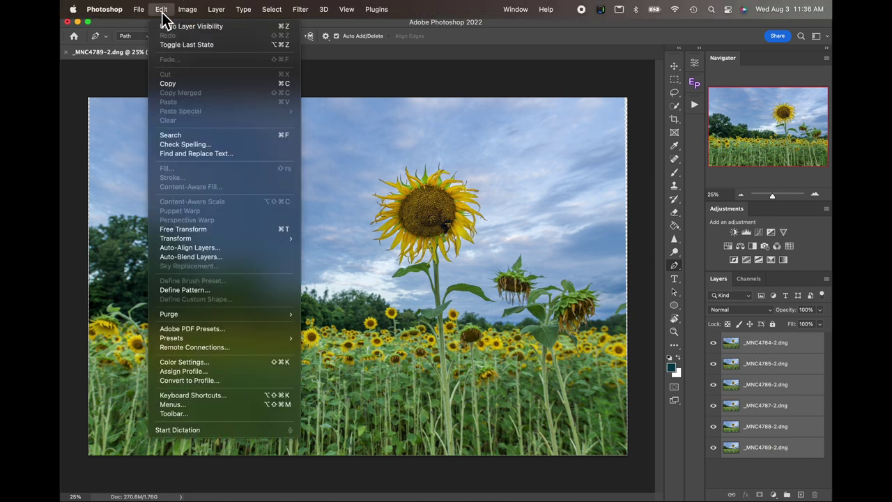
left_click(185, 258)
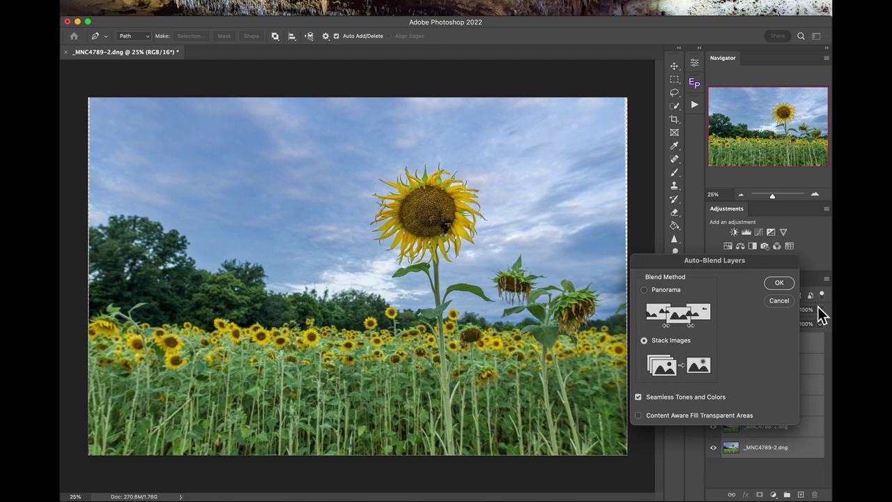
left_click(787, 286)
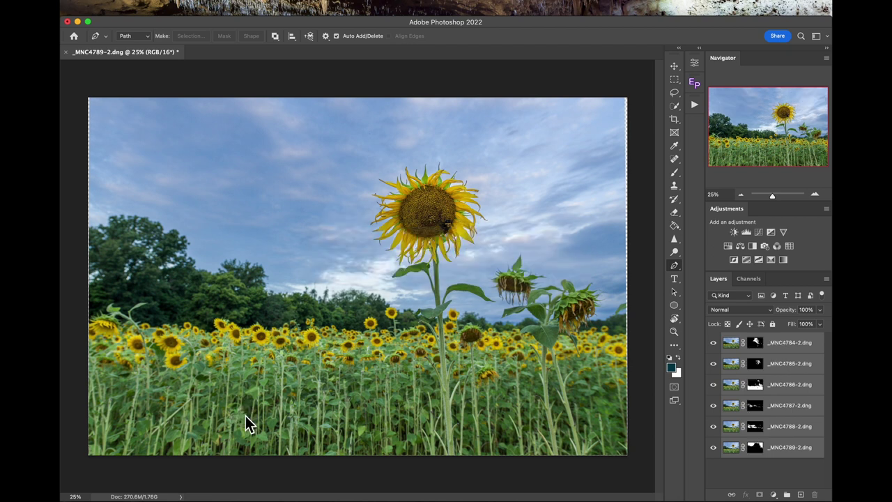
Flatten the blended layers into one Background layer and save it back to Lightroom.
right_click(782, 451)
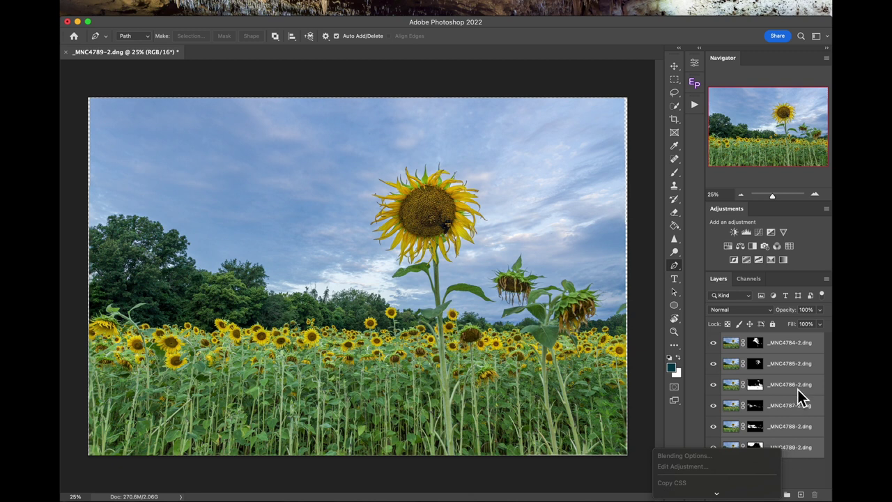
left_click(798, 472)
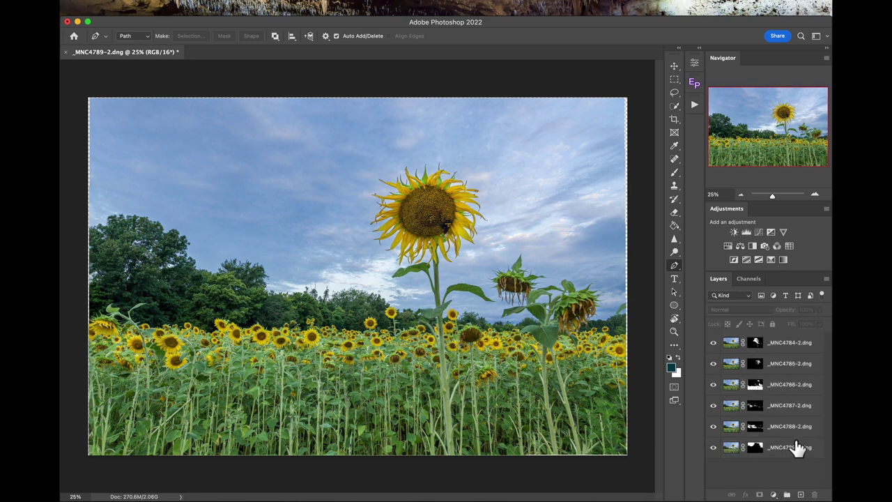
right_click(799, 448)
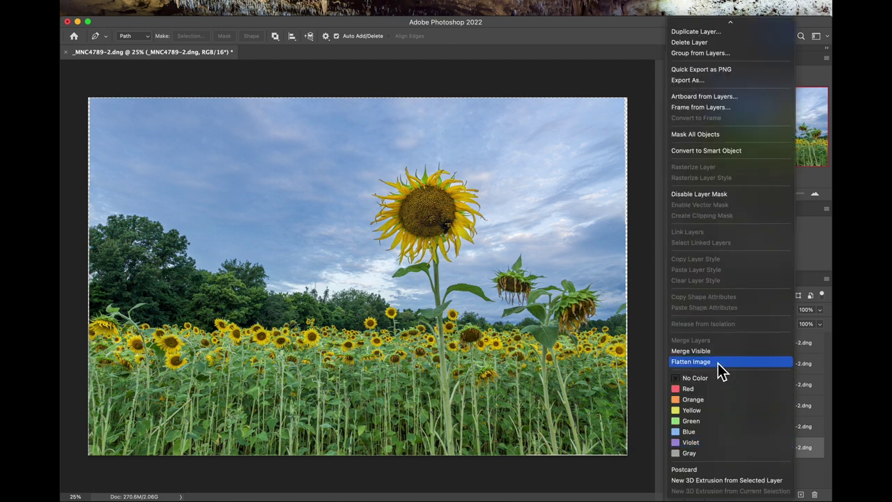
left_click(717, 363)
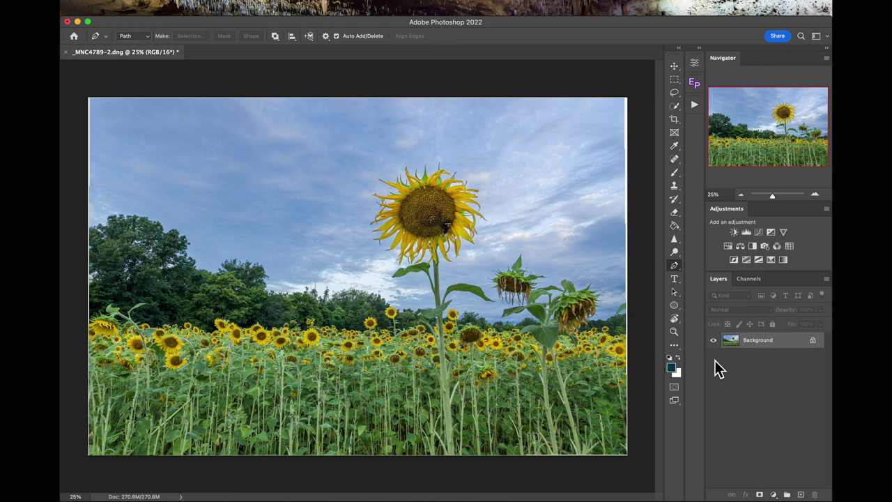
key("super+s")
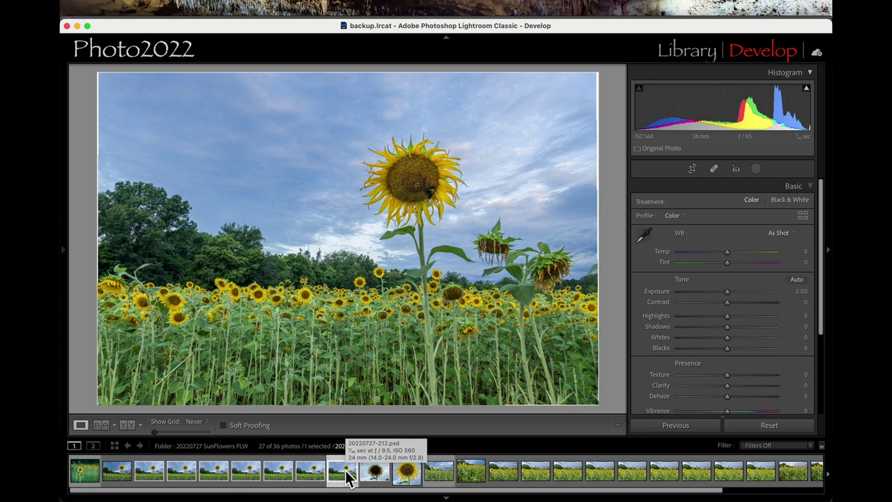
Select the blended result and its six source exposures and Group into Stack.
left_click(346, 477, "super")
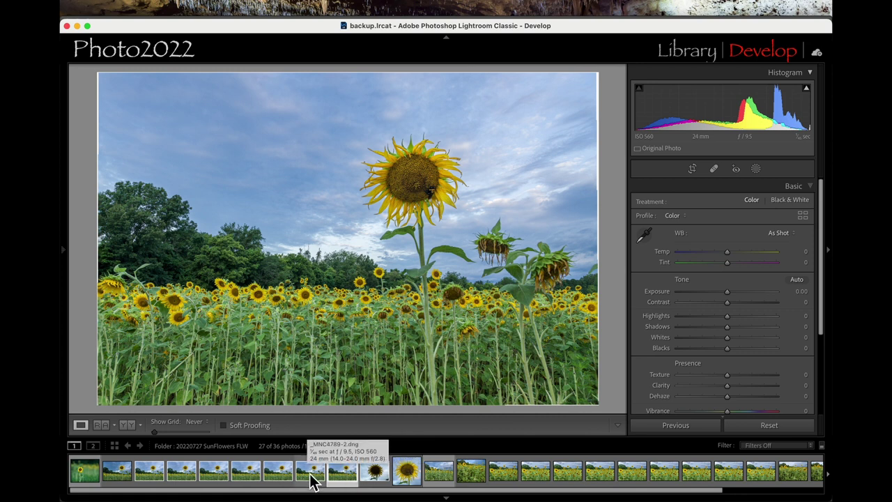
left_click(311, 480, "super")
left_click(273, 480, "super")
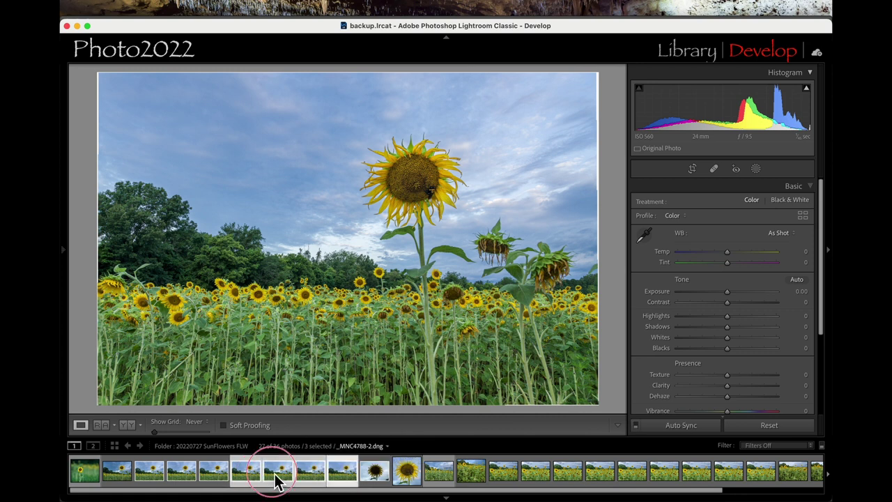
left_click(216, 480, "super")
left_click(185, 480, "super")
left_click(159, 479, "super")
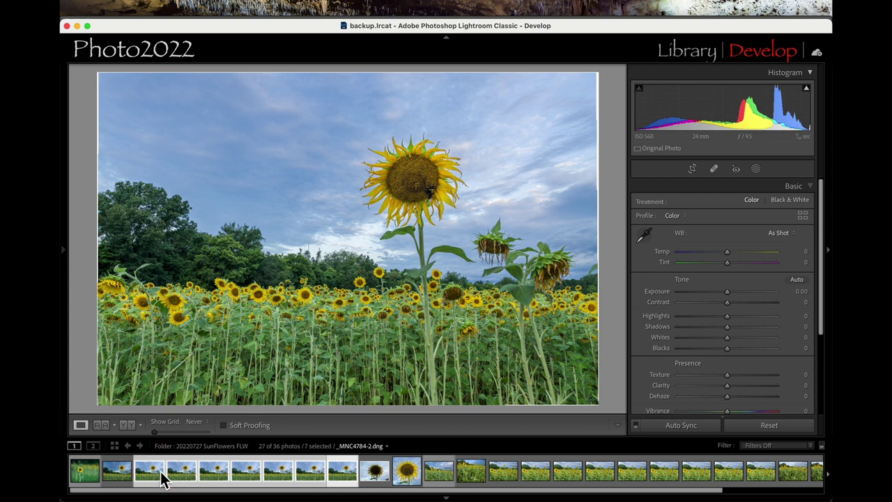
left_click(117, 479, "super")
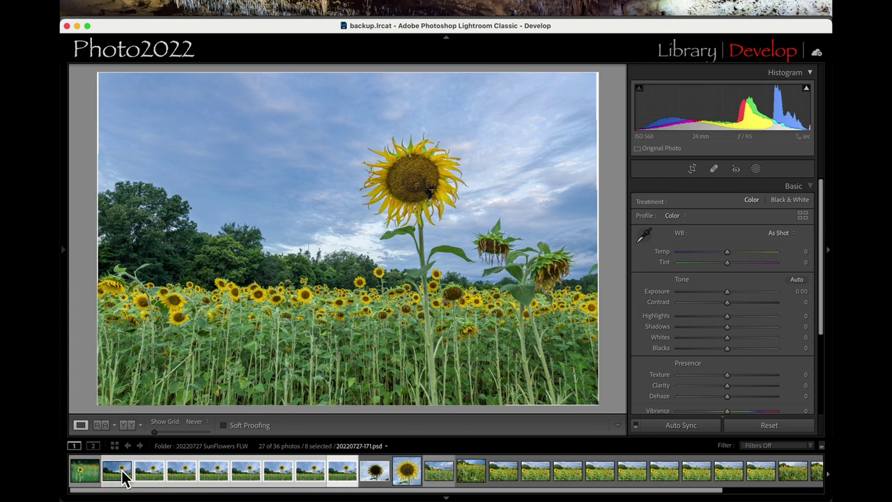
left_click(124, 476, "super")
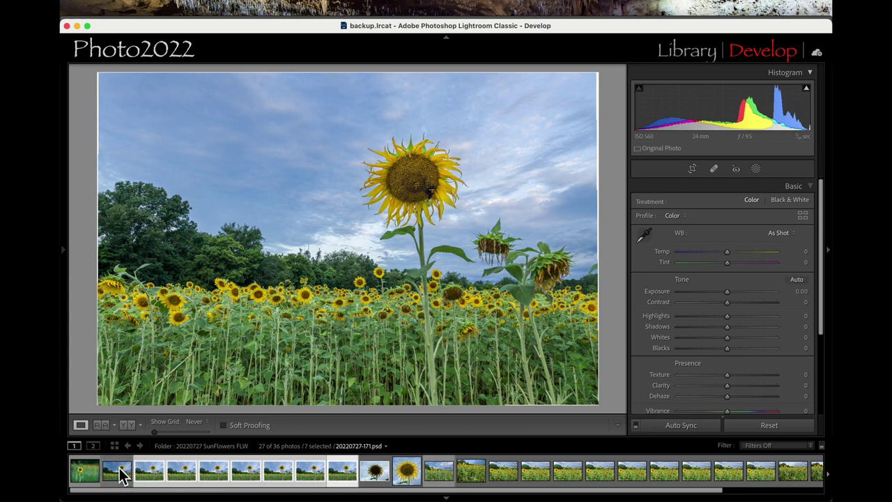
right_click(153, 483)
mouse_move(188, 344)
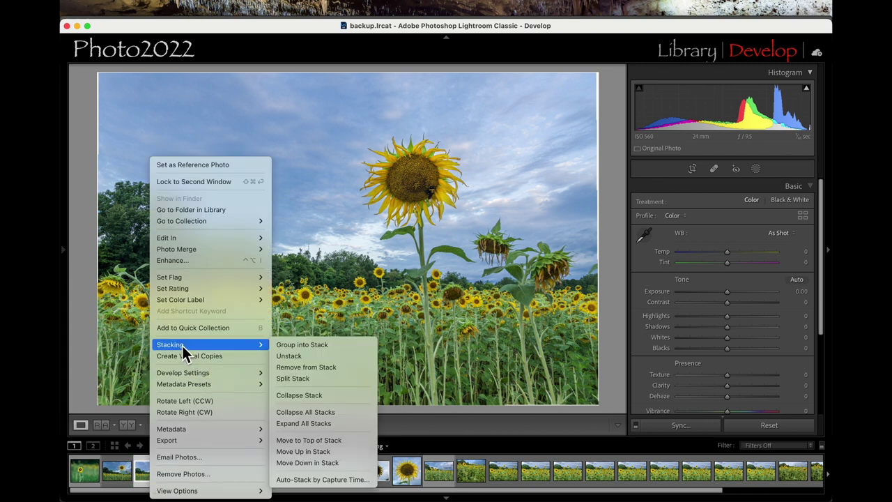
left_click(328, 343)
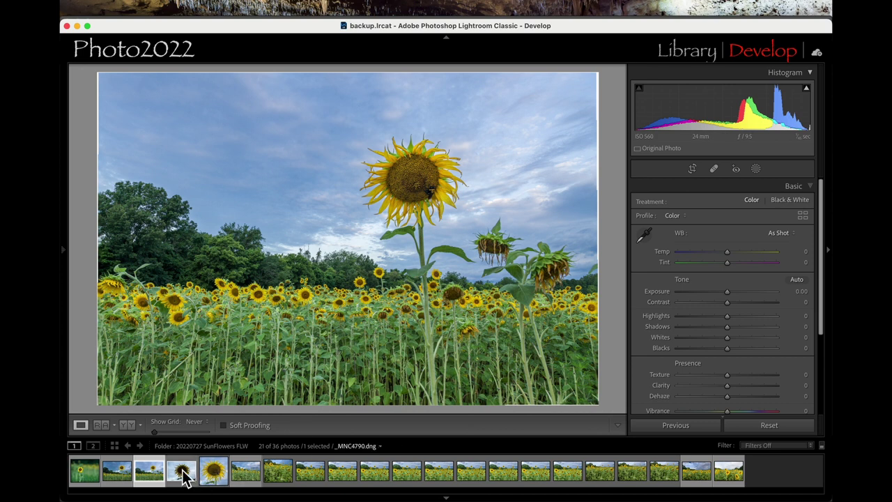
Open the dark backlit sunflower close-up _MNC4790.dng from the grid in Loupe view.
mouse_move(447, 11)
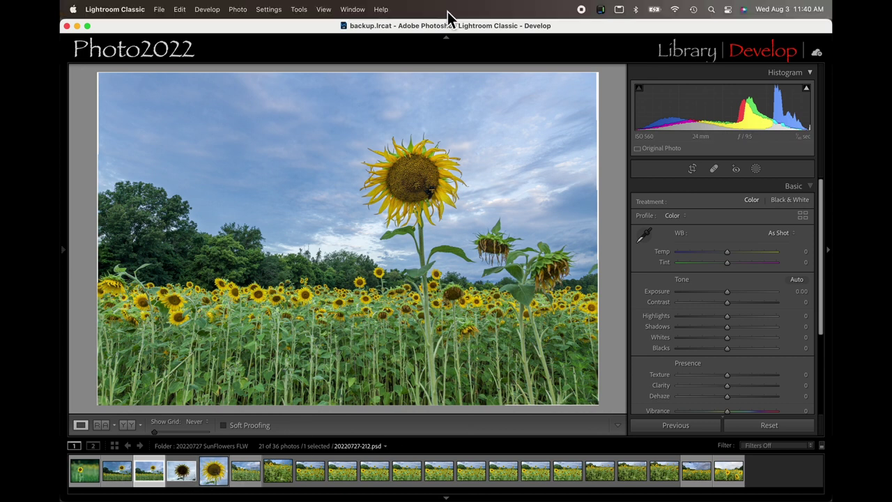
key("g")
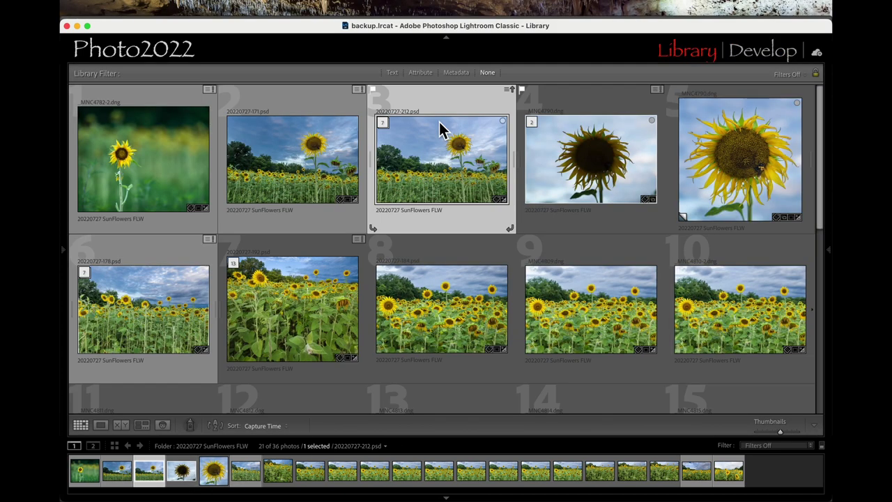
left_click(423, 73)
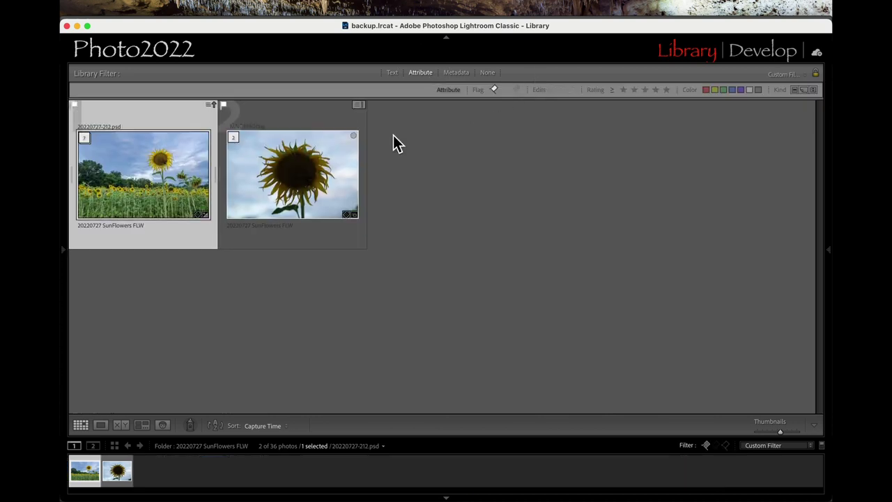
double_click(312, 170)
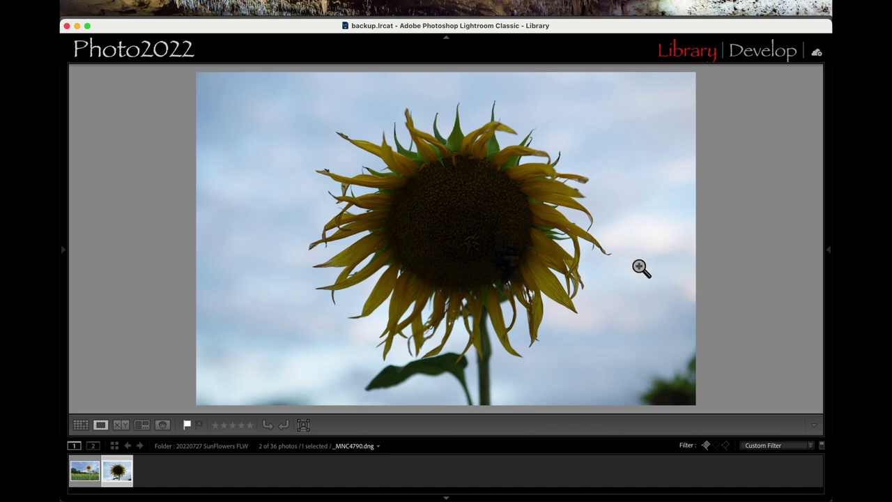
left_click(628, 180)
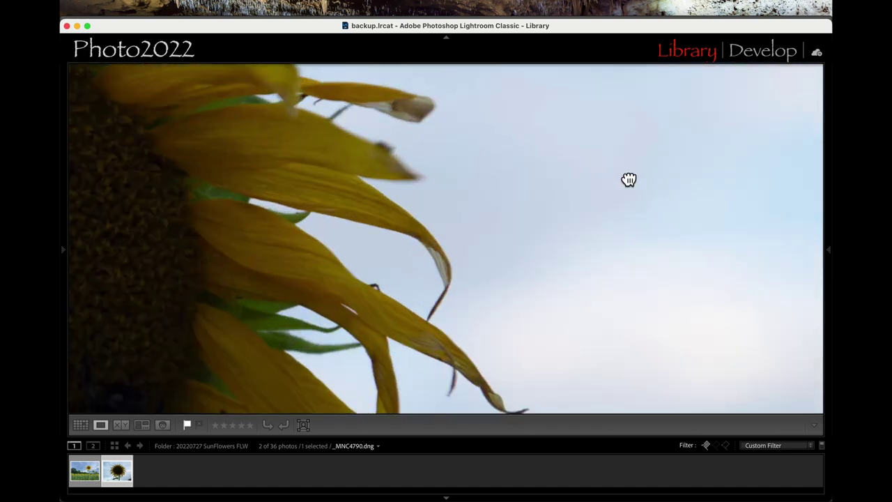
left_click(613, 176)
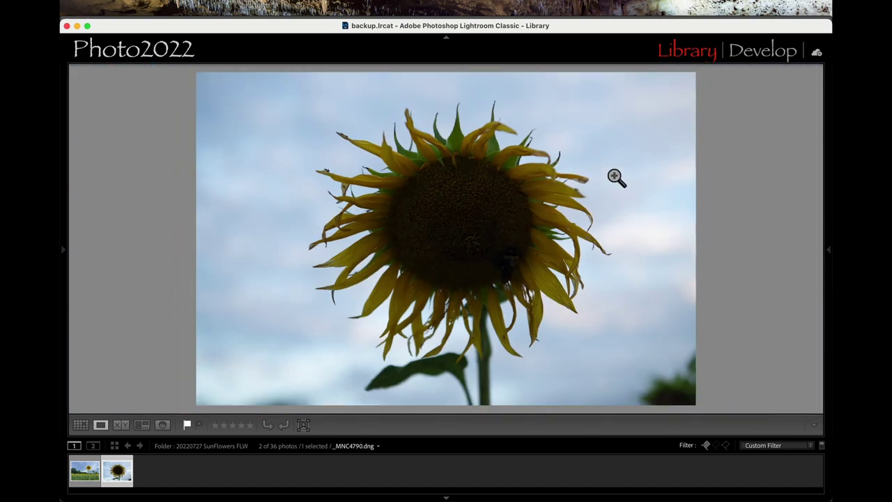
Crop the sunflower photo to a slightly rotated, tightened 1 x 1 square in Develop.
left_click(742, 53)
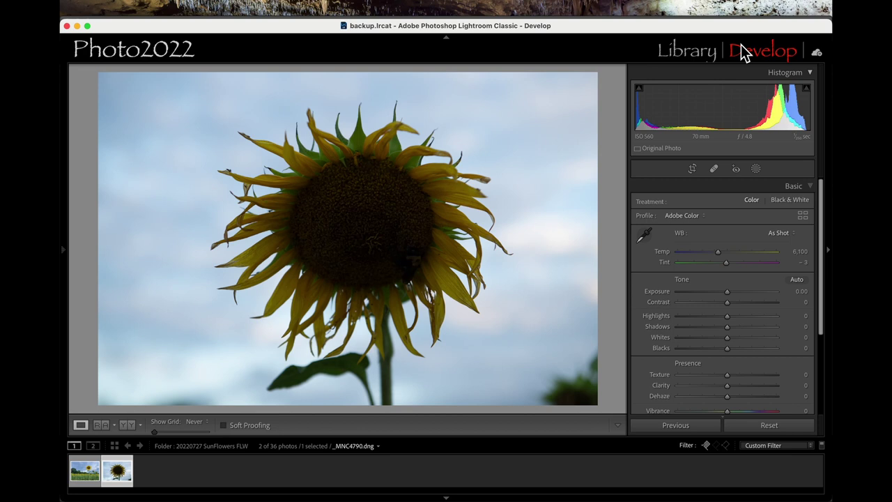
key("r")
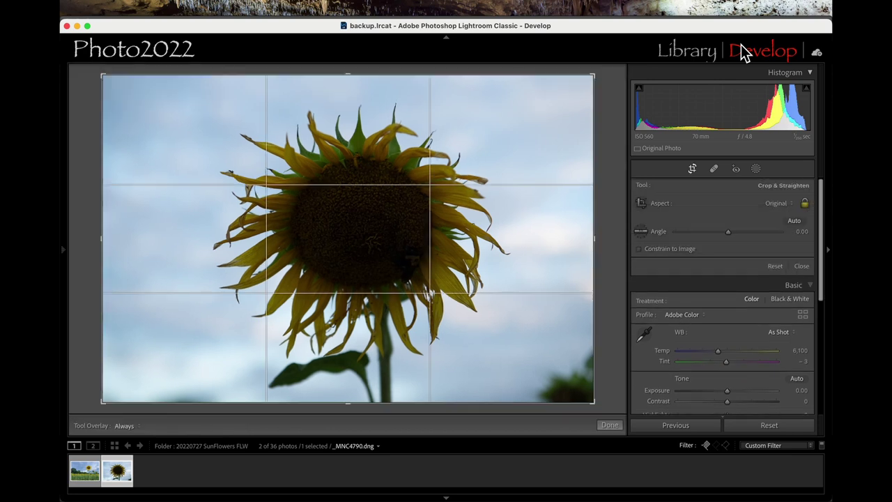
left_click(777, 204)
left_click(744, 237)
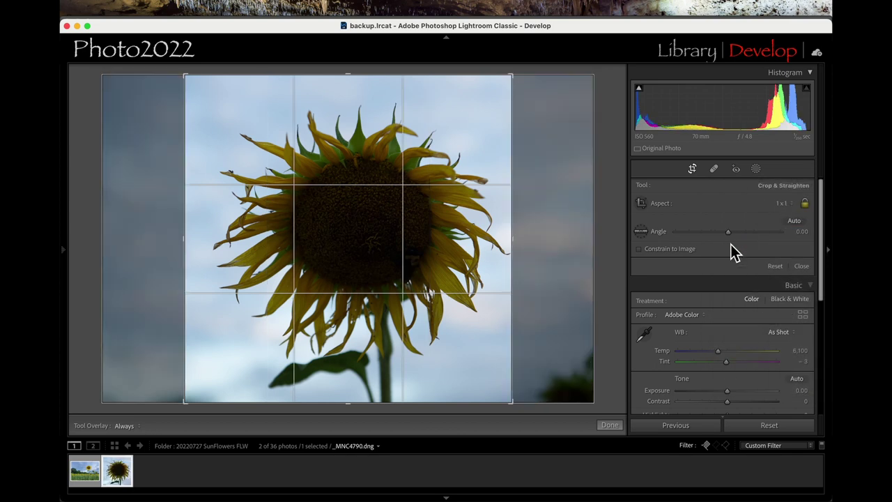
left_click_drag(470, 236, 454, 237)
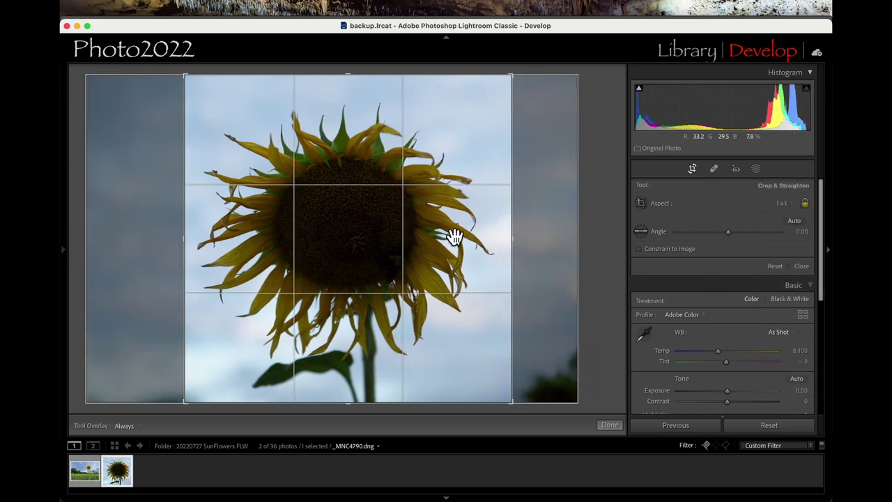
left_click_drag(544, 86, 529, 84)
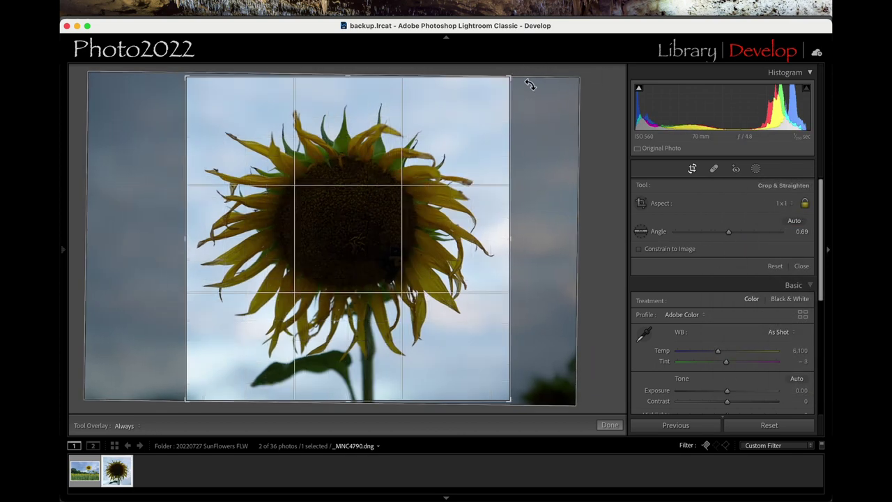
left_click_drag(513, 407, 509, 372)
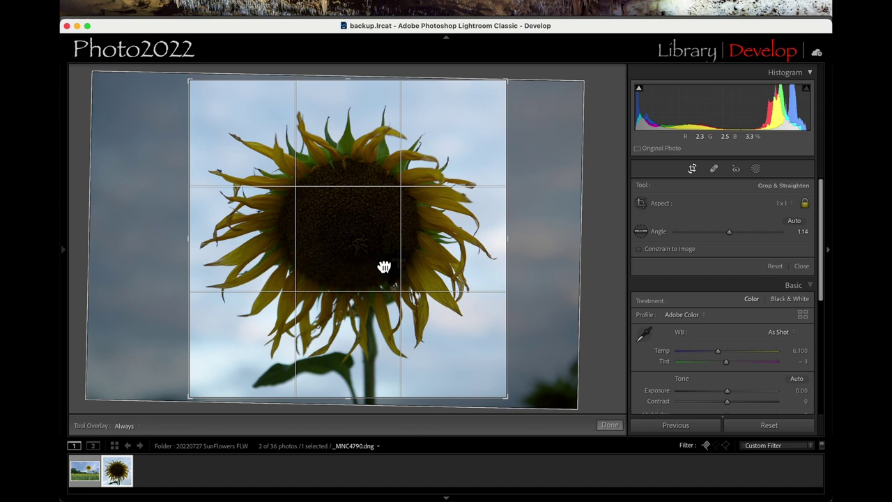
double_click(384, 267)
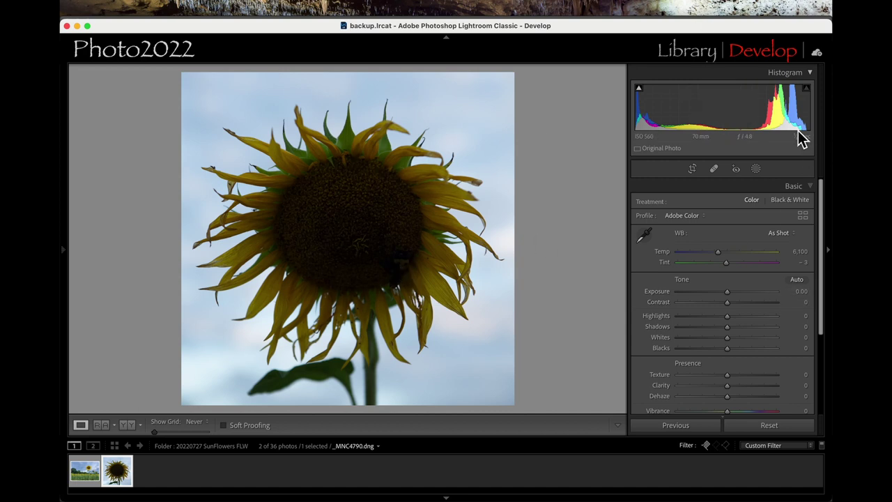
Apply the 1)Normal Development preset and brighten the overall exposure.
mouse_move(66, 261)
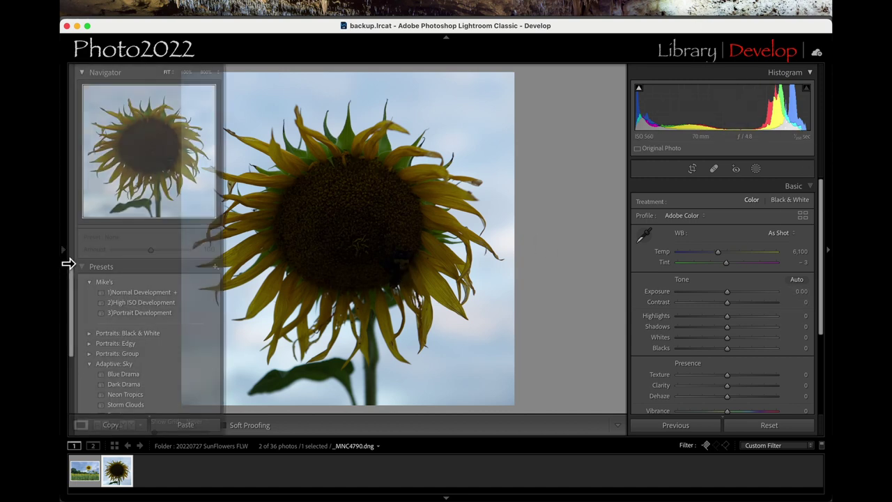
left_click(133, 292)
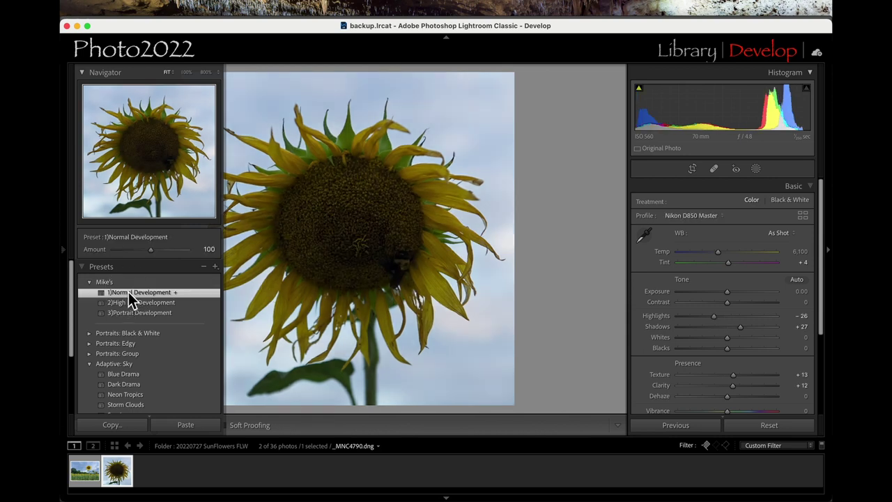
left_click_drag(700, 105, 724, 105)
Reselect the sunflower photo and raise its Shadows to +65.
left_click(564, 465)
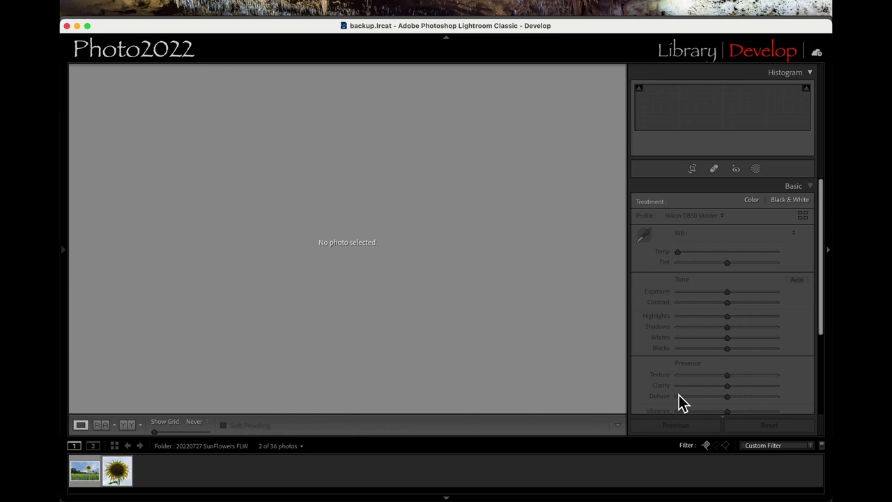
left_click(119, 478)
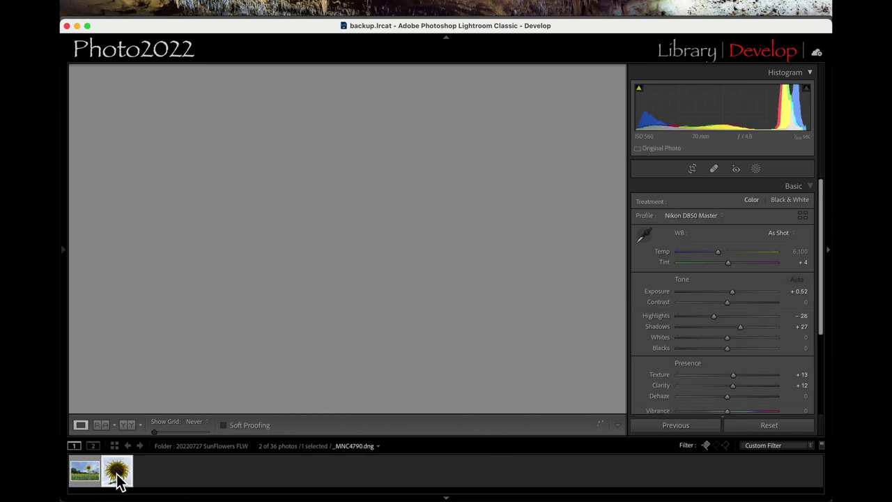
left_click_drag(740, 328, 764, 339)
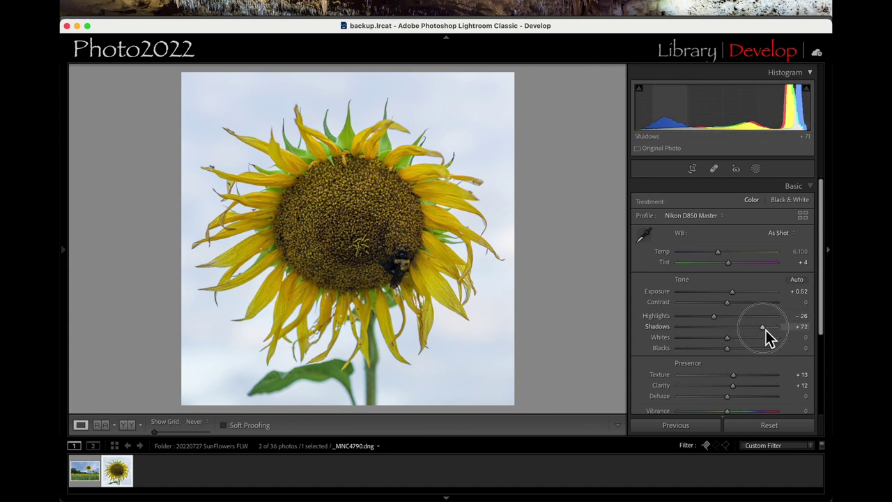
left_click_drag(763, 327, 759, 329)
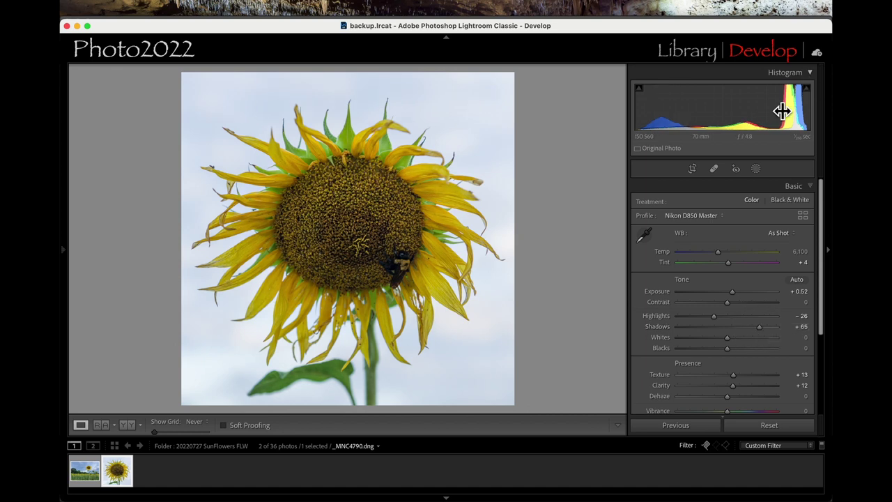
Add a Select Sky mask with Temp −16, Exposure −0.37, Highlights −39 and Dehaze 13.
left_click(757, 170)
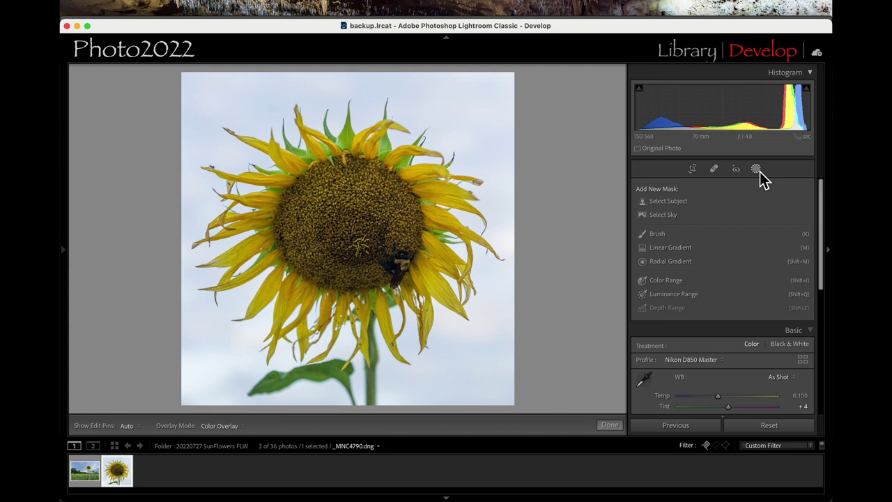
left_click(667, 214)
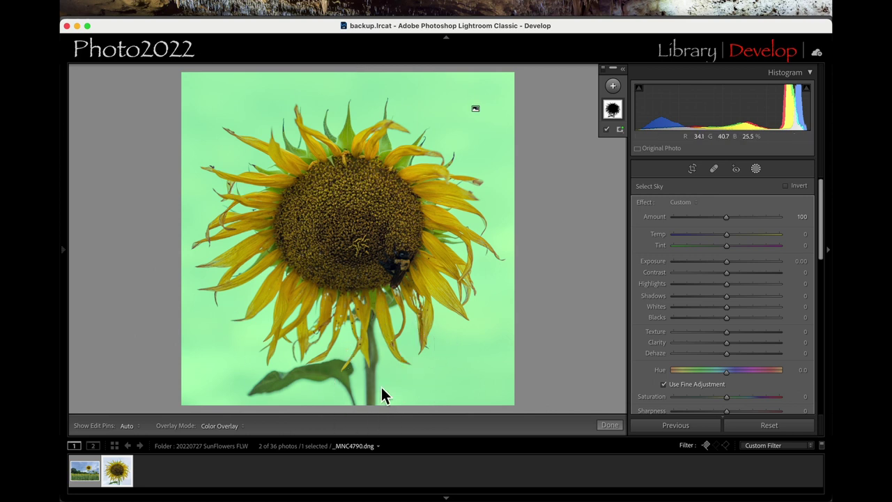
left_click_drag(726, 265, 710, 264)
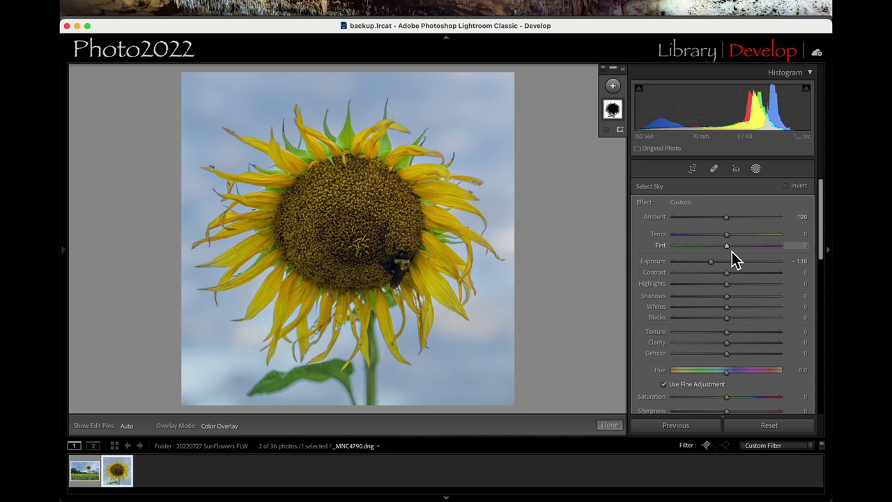
left_click_drag(726, 235, 724, 244)
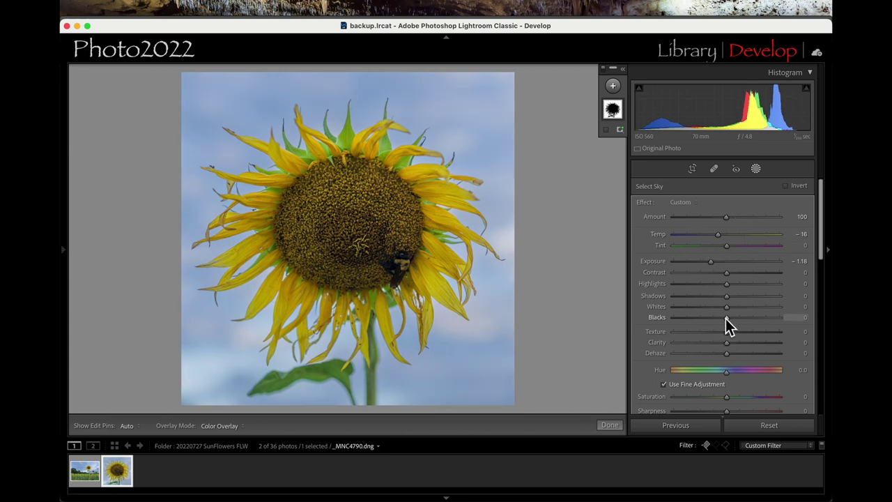
left_click_drag(729, 358, 738, 366)
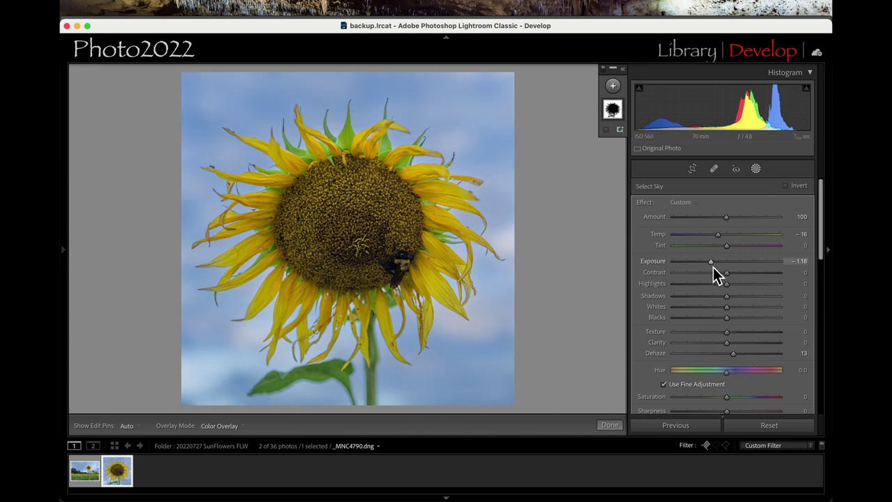
mouse_move(712, 265)
left_mouse_down()
mouse_move(723, 266)
mouse_move(723, 289)
mouse_move(708, 284)
mouse_move(725, 261)
left_mouse_up()
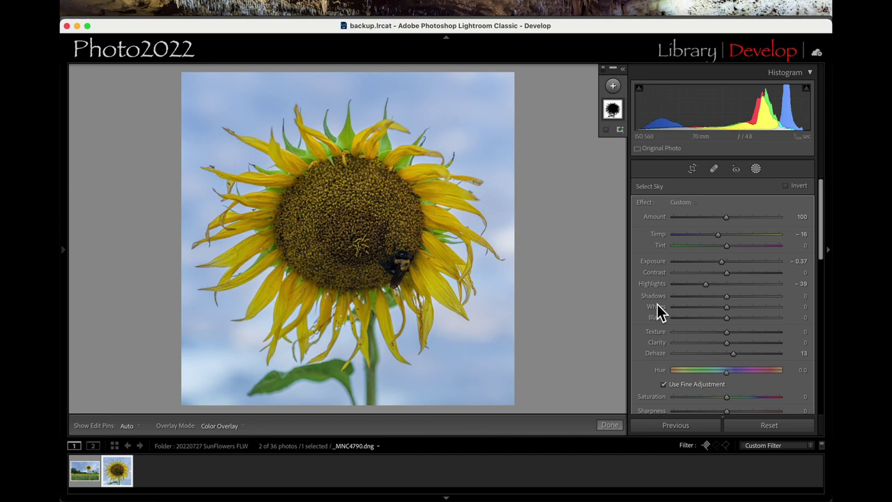
Set global Whites +37, Blacks −21, Exposure +0.70 and Temp to about 5,762.
left_click(755, 168)
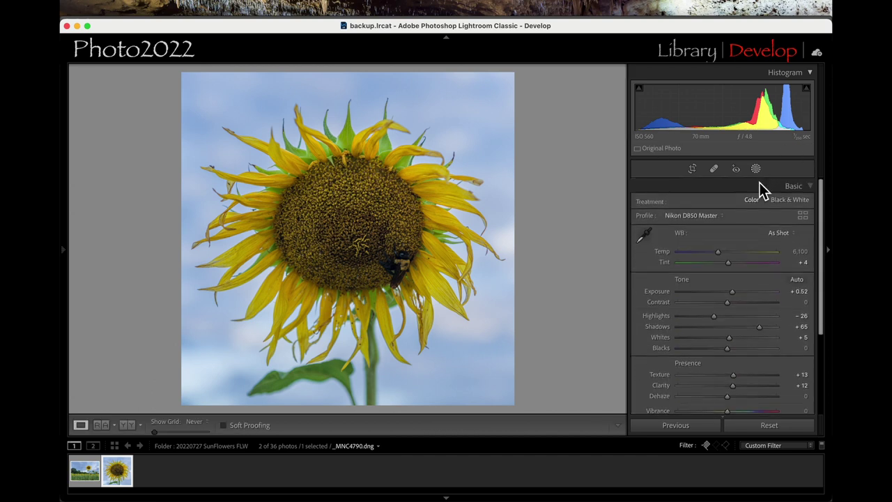
double_click(659, 338, "shift")
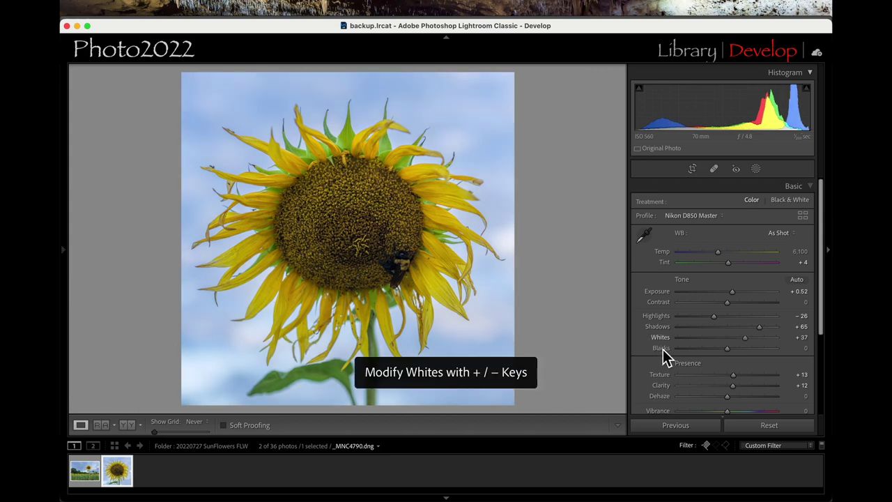
double_click(663, 349, "shift")
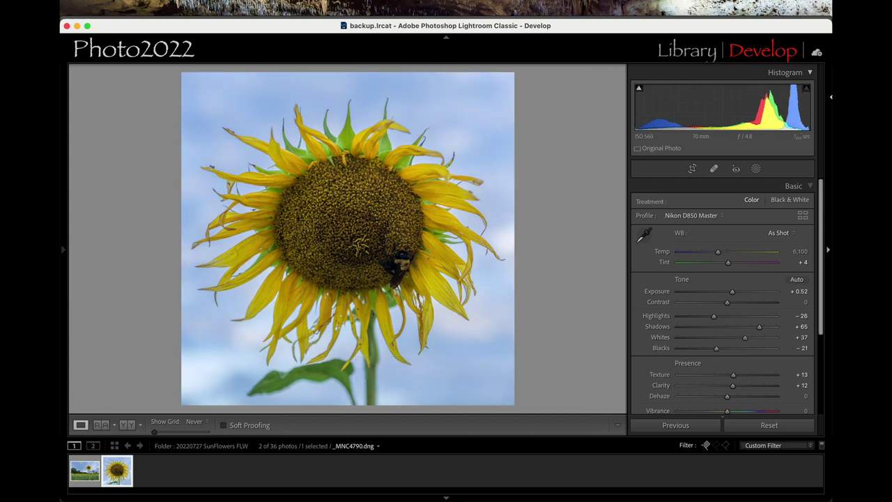
left_click_drag(752, 112, 711, 102)
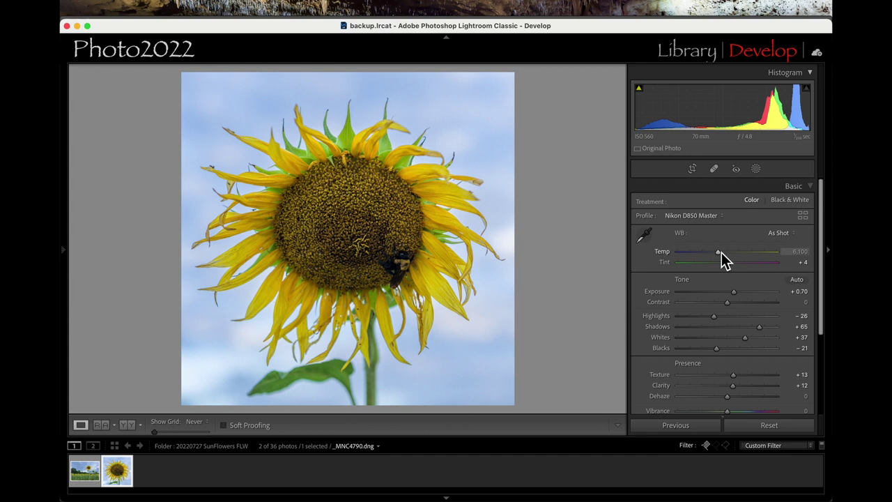
left_click_drag(721, 252, 717, 252)
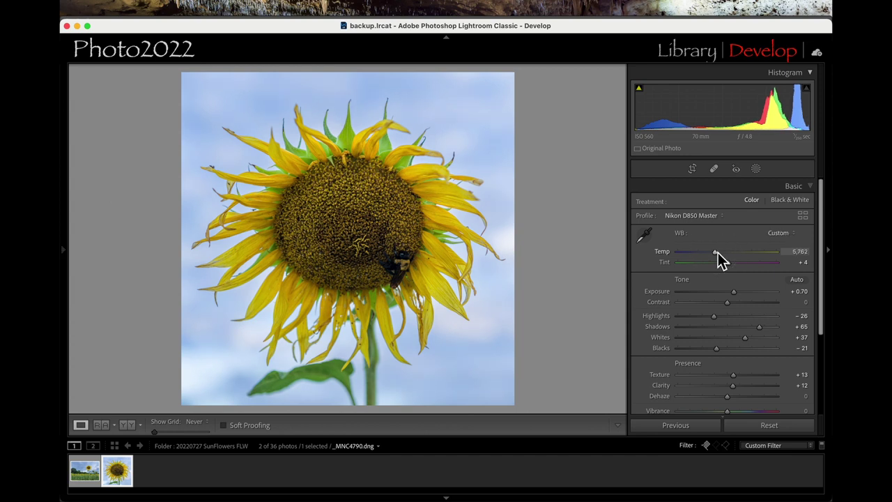
Add a Select Subject mask with Exposure 0.22, Contrast 10, Texture 12 and Clarity 11.
left_click(757, 170)
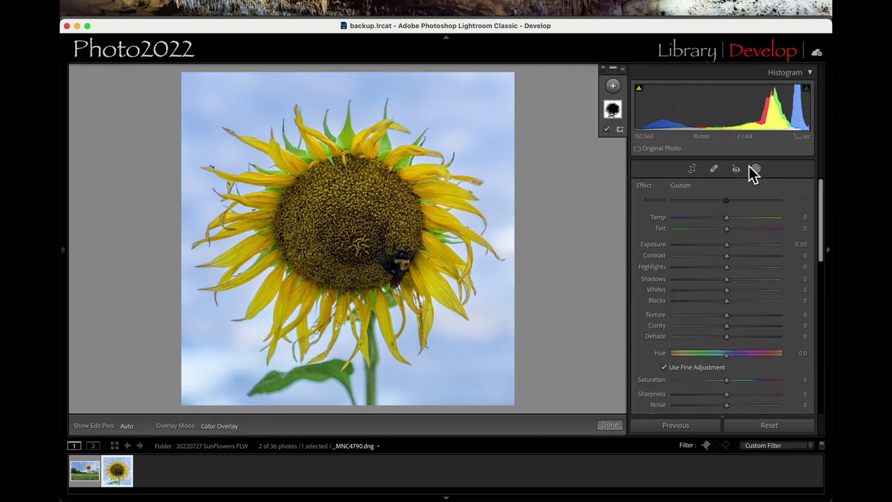
left_click(613, 86)
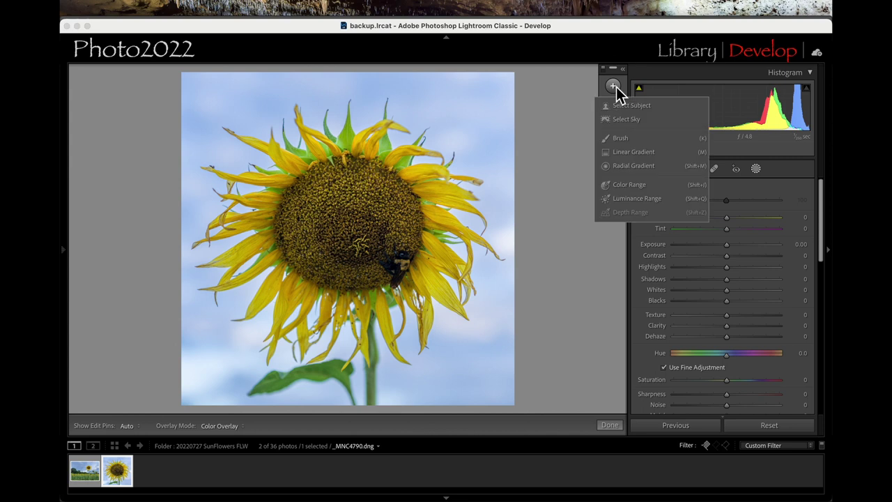
left_click(645, 109)
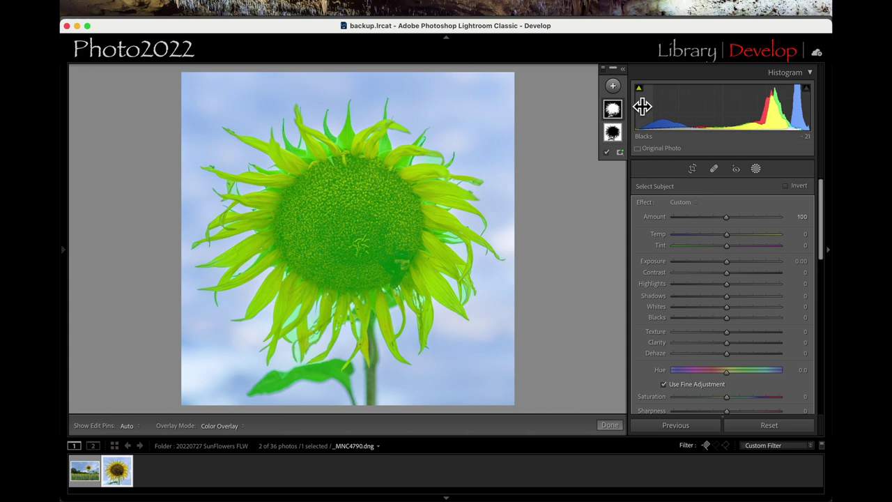
key("o")
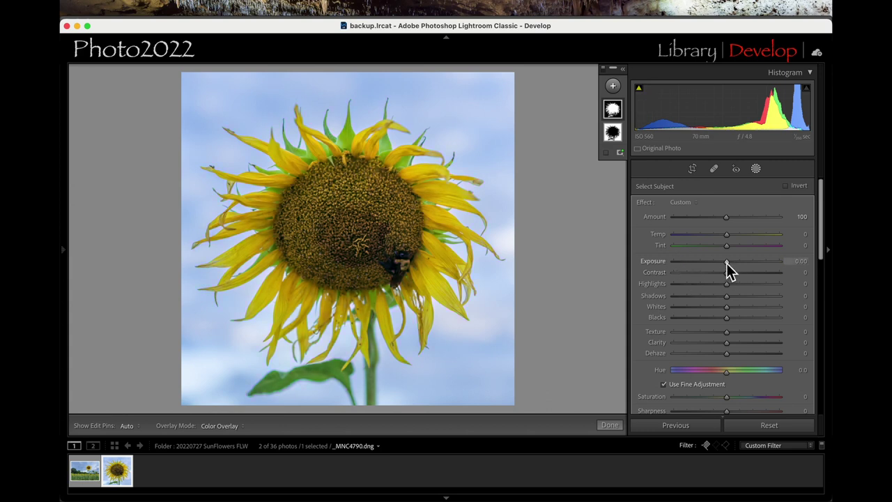
left_click_drag(727, 263, 732, 266)
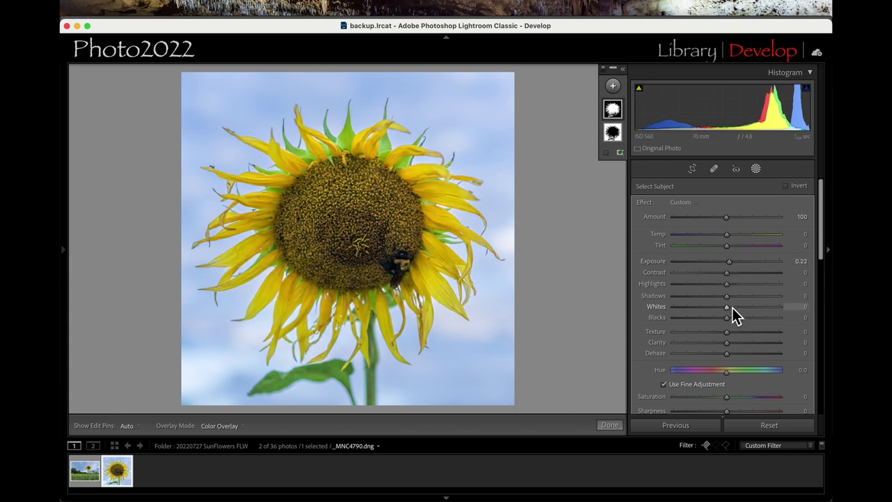
left_click(730, 278)
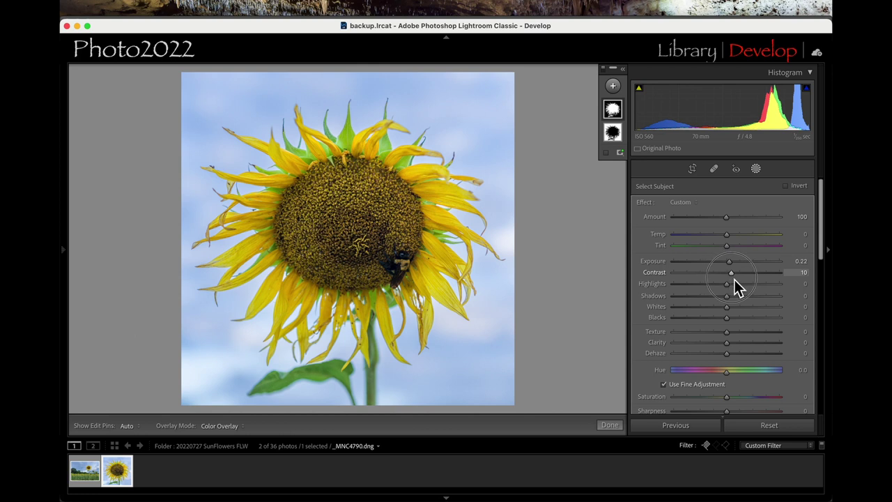
left_click_drag(733, 338, 735, 349)
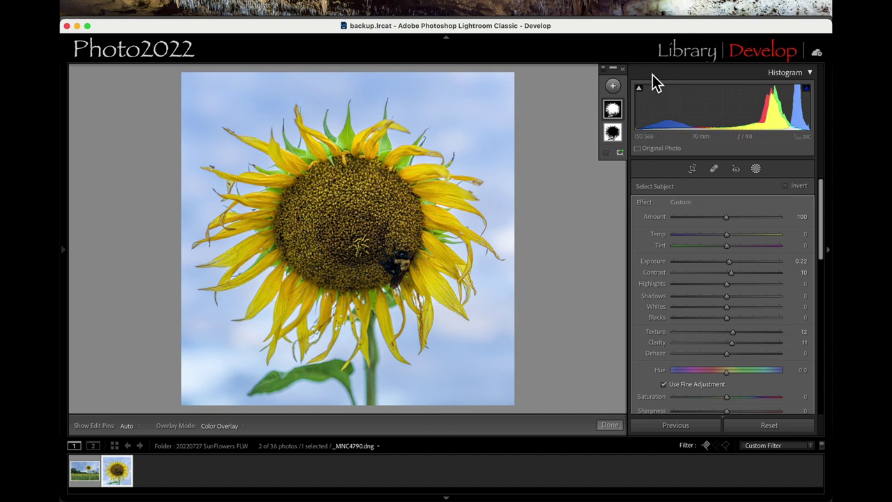
Zoom to the bee and create a brush mask with Exposure 0.62, Highlights 16, Saturation 21.
key("super+equal")
key("super+equal")
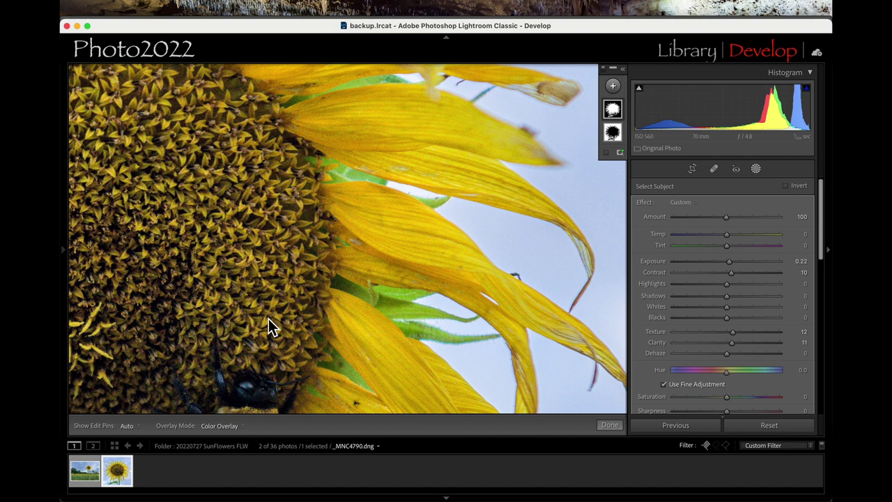
left_click_drag(231, 289, 336, 118)
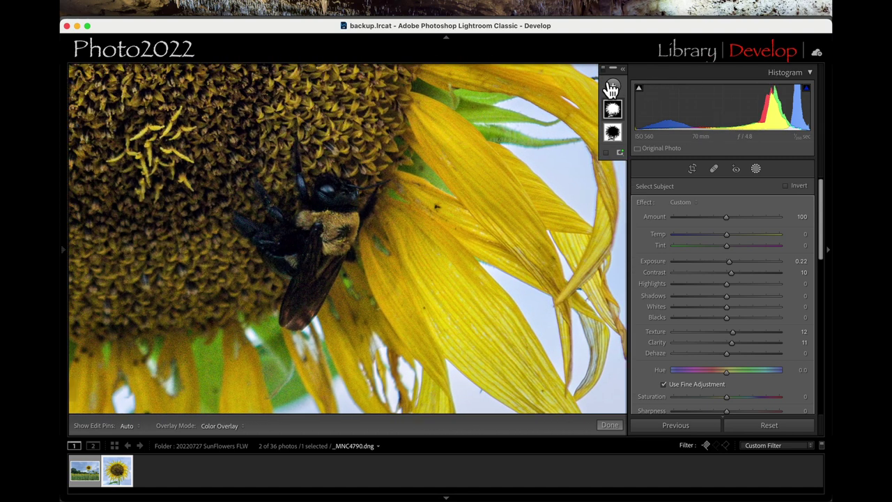
left_click(613, 86)
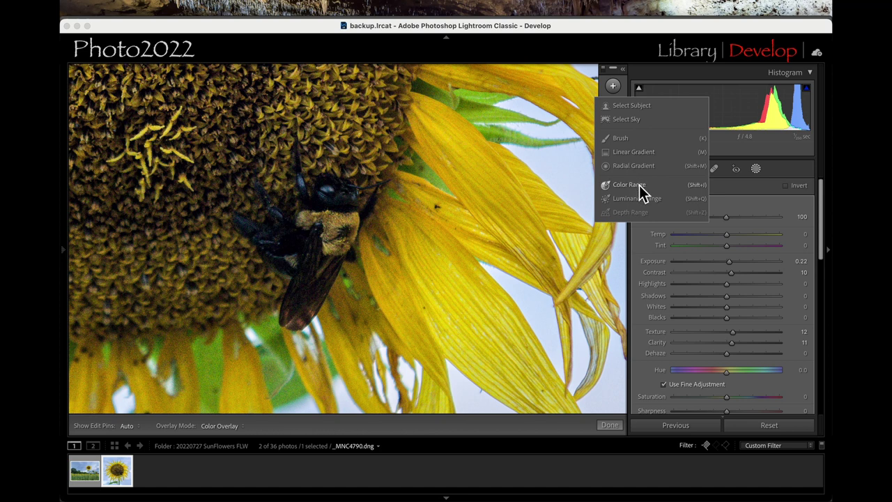
left_click(623, 140)
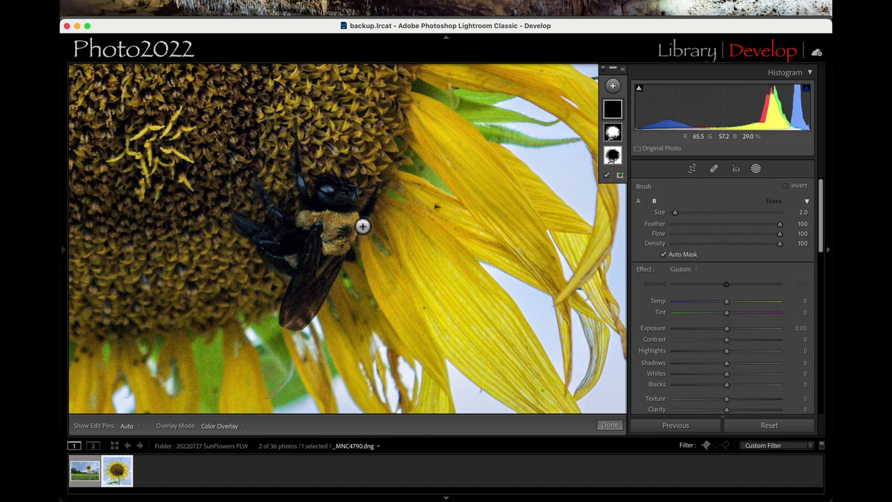
scroll(325, 248, "up", 4)
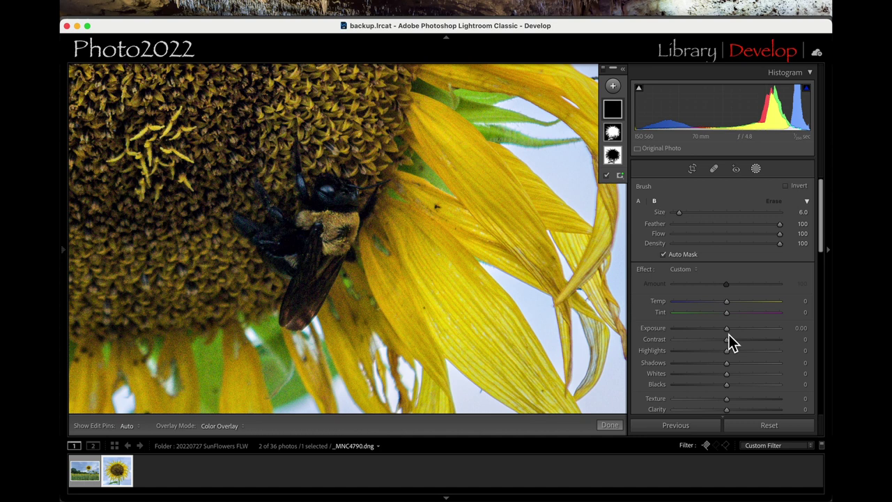
left_click_drag(728, 332, 736, 333)
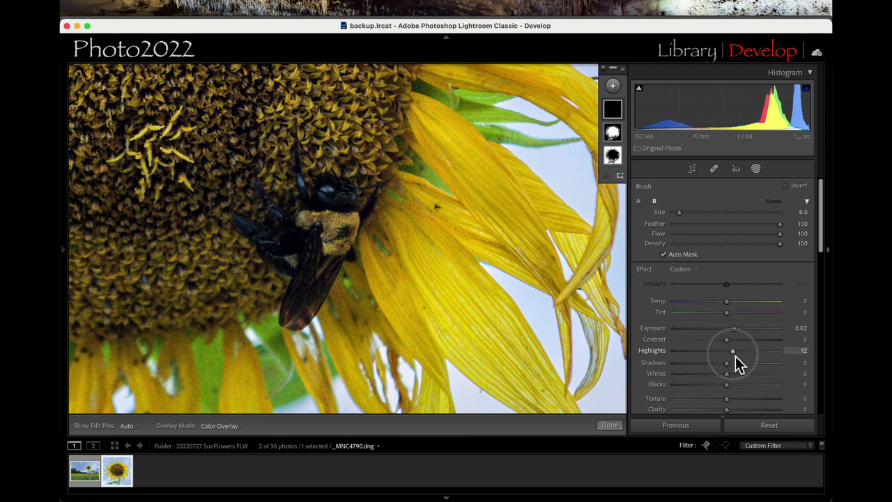
left_click_drag(735, 356, 735, 329)
scroll(737, 367, "down", 5)
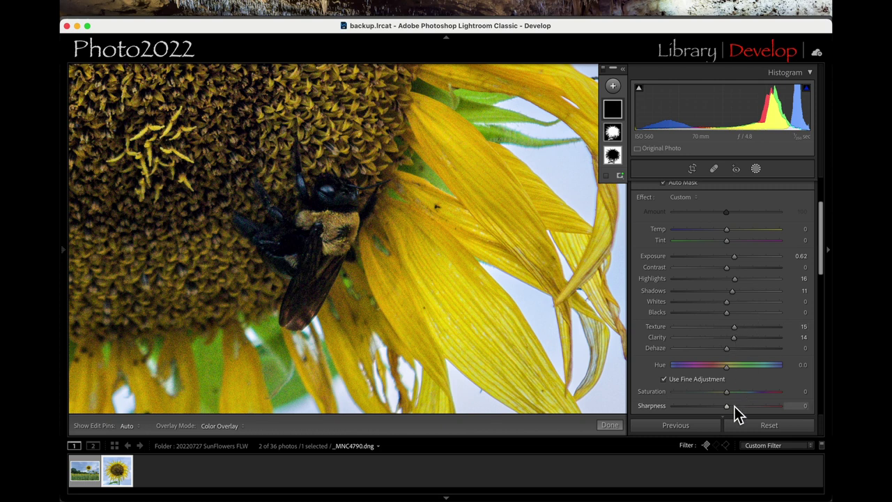
left_click_drag(735, 394, 740, 395)
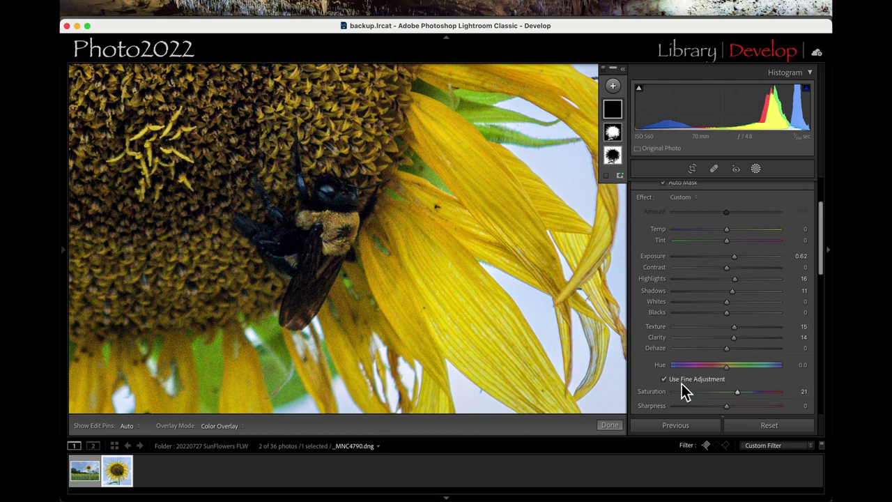
Paint the brush mask over the bumblebee's thorax, legs and body.
key("h")
mouse_move(333, 243)
left_mouse_down()
mouse_move(344, 206)
mouse_move(333, 187)
mouse_move(349, 211)
left_mouse_up()
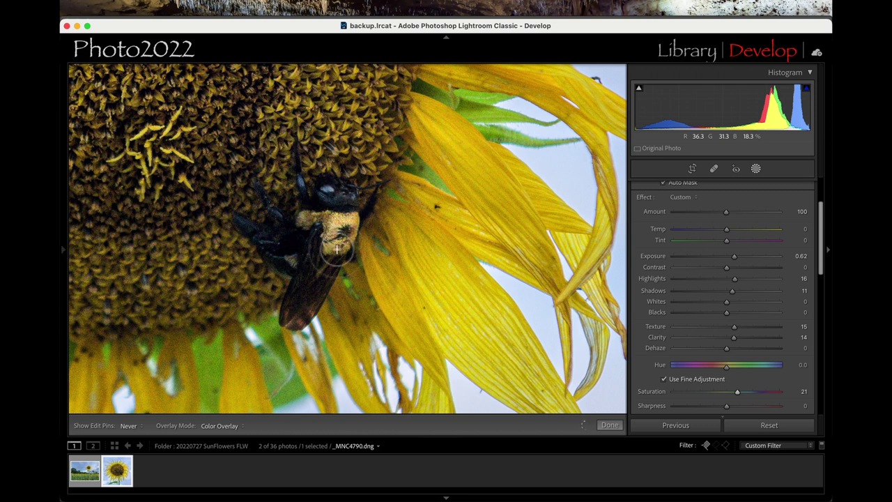
mouse_move(308, 288)
left_mouse_down()
mouse_move(306, 315)
mouse_move(326, 280)
mouse_move(312, 234)
mouse_move(322, 217)
mouse_move(295, 240)
left_mouse_up()
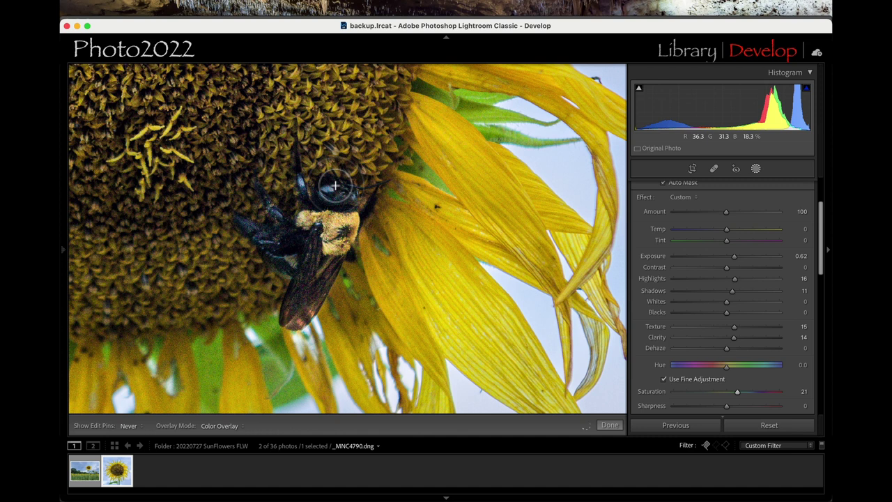
key("h")
left_click(335, 235)
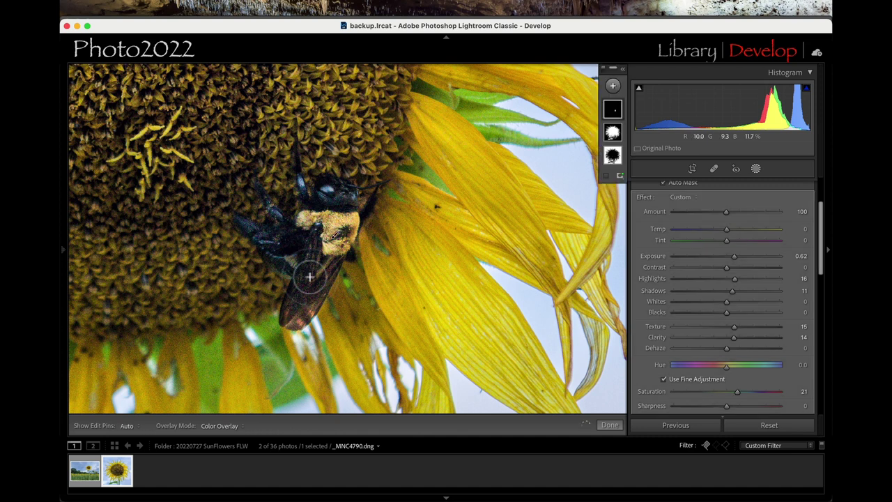
Fit the photo, compare before/after, then add a radial gradient over the flower centre at +0.19 exposure.
key("z")
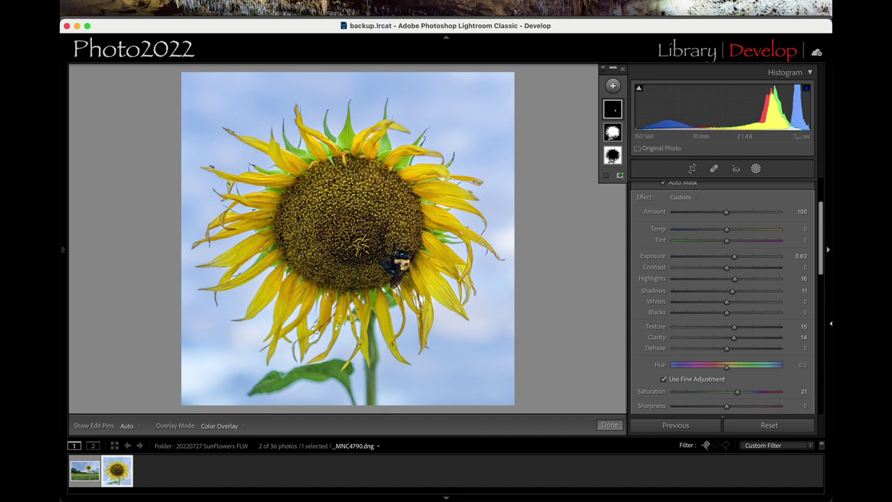
key("backslash")
key("backslash")
key("backslash")
key("backslash")
left_click(613, 86)
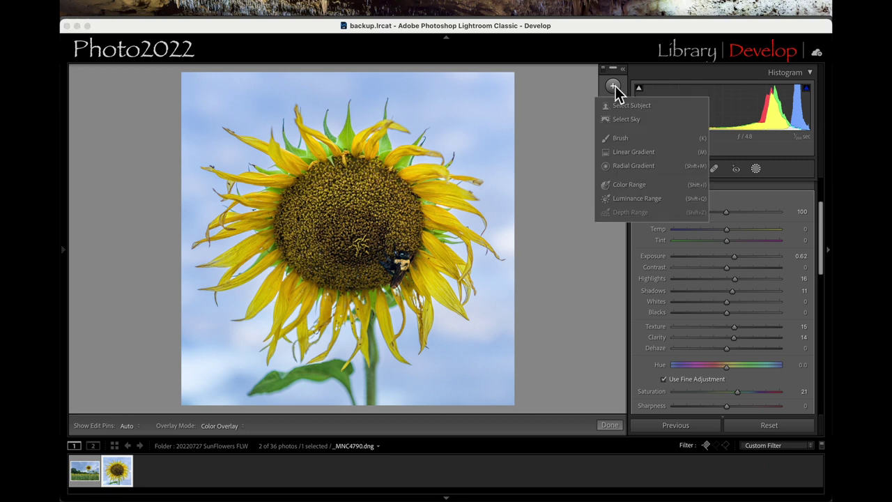
left_click(627, 169)
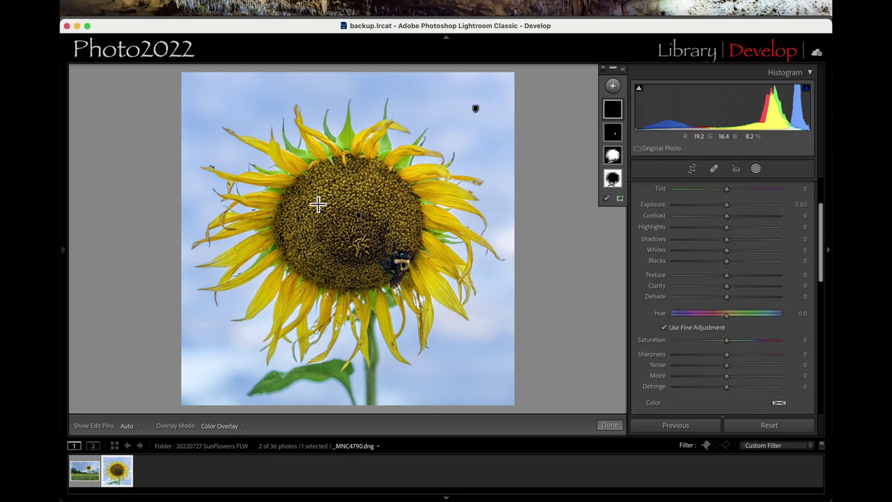
mouse_move(318, 203)
left_mouse_down()
mouse_move(375, 272)
mouse_move(398, 269)
mouse_move(422, 299)
mouse_move(418, 309)
left_mouse_up()
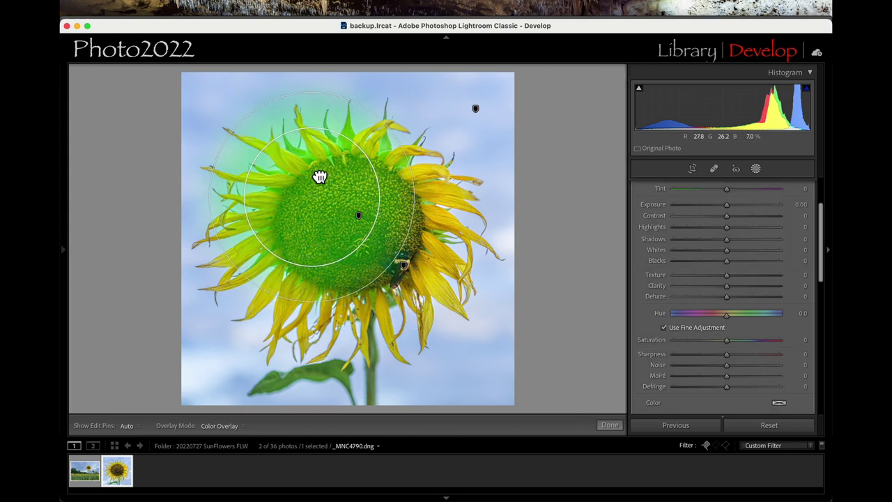
mouse_move(318, 175)
left_mouse_down()
mouse_move(369, 229)
mouse_move(362, 205)
left_mouse_up()
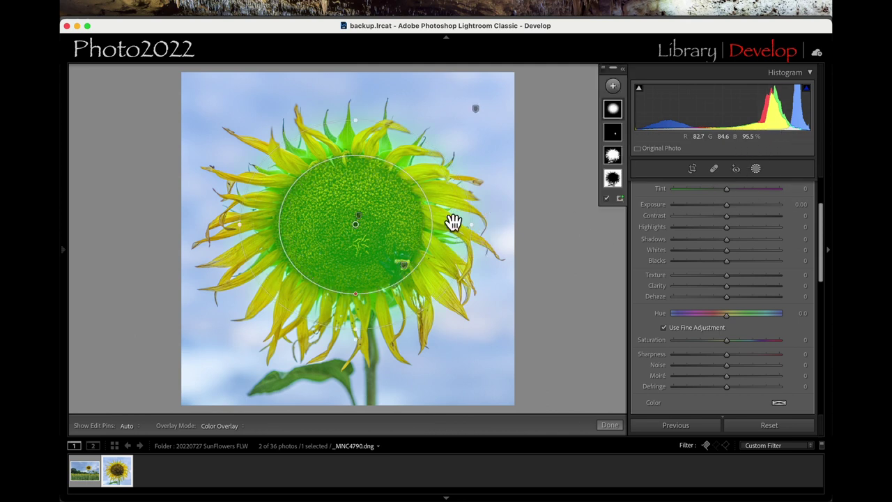
left_click_drag(729, 208, 728, 211)
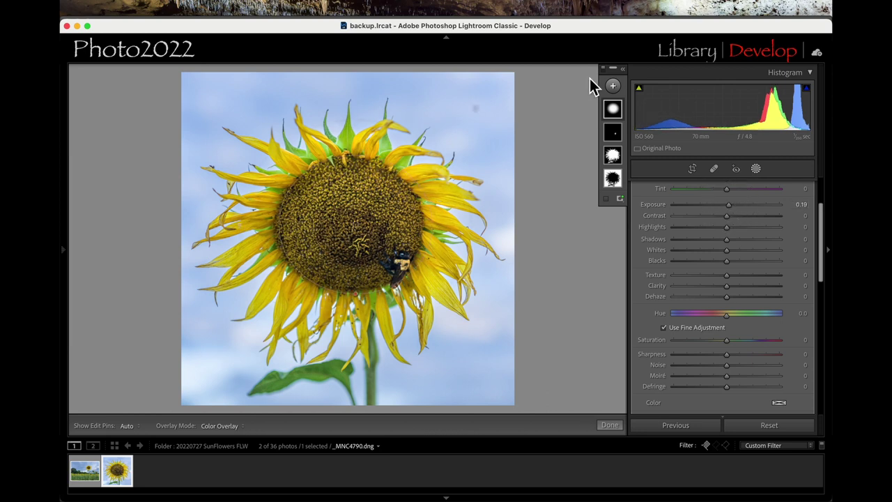
mouse_move(614, 114)
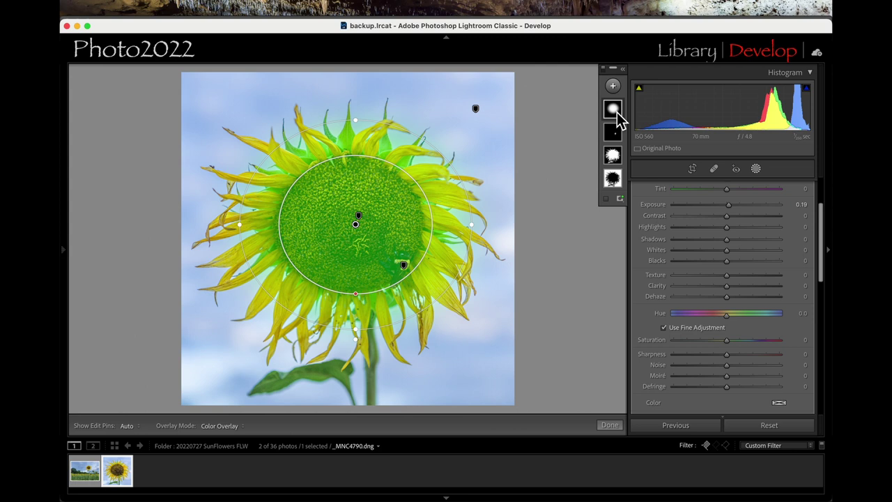
Duplicate and invert the radial mask, darkening the surrounding background to -0.24 exposure.
right_click(616, 112)
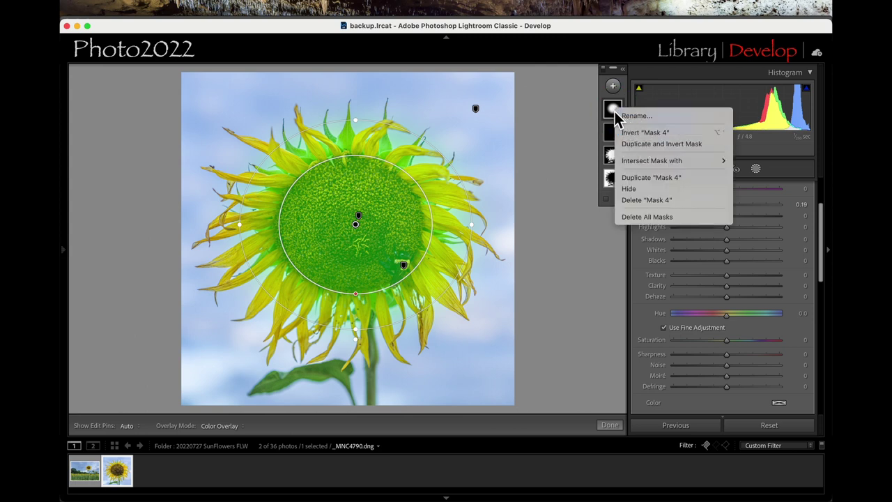
left_click(642, 145)
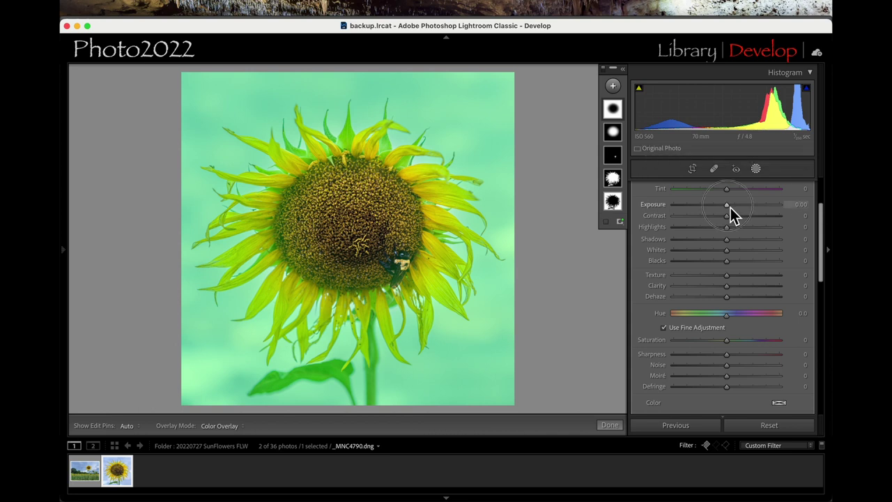
left_click_drag(730, 207, 725, 207)
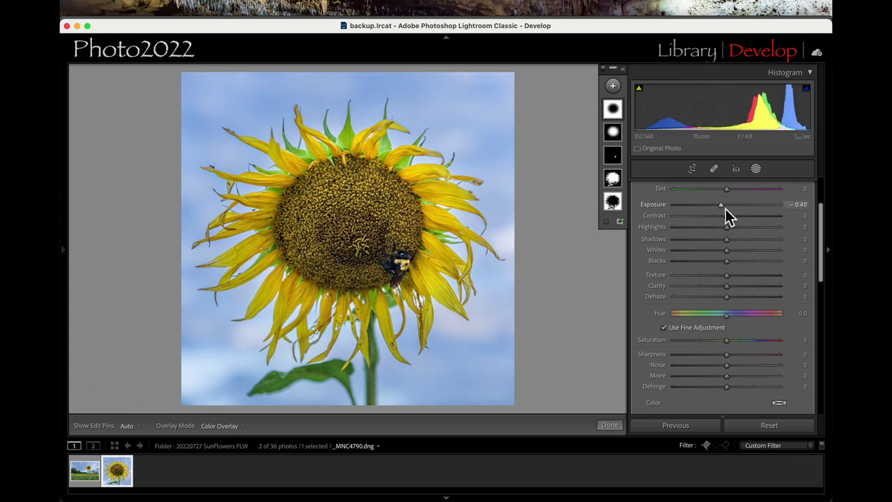
left_click_drag(724, 207, 722, 207)
mouse_move(723, 207)
left_mouse_down()
mouse_move(672, 199)
mouse_move(725, 207)
left_mouse_up()
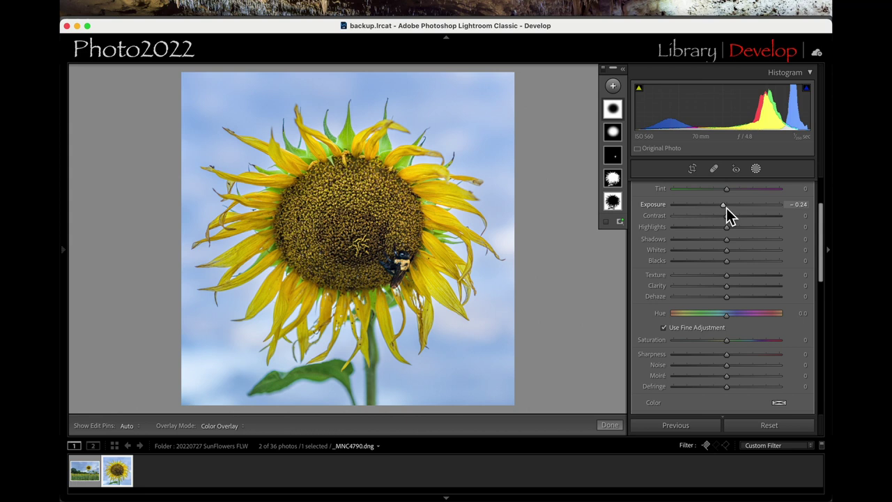
key("backslash")
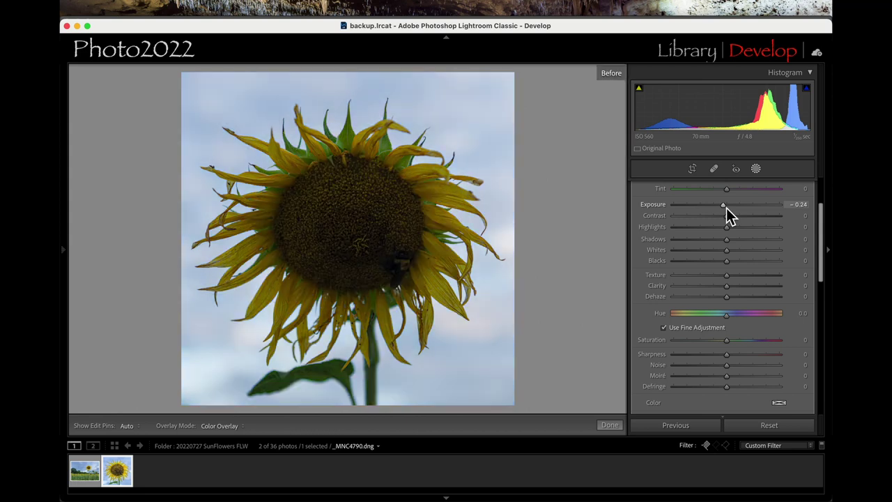
key("backslash")
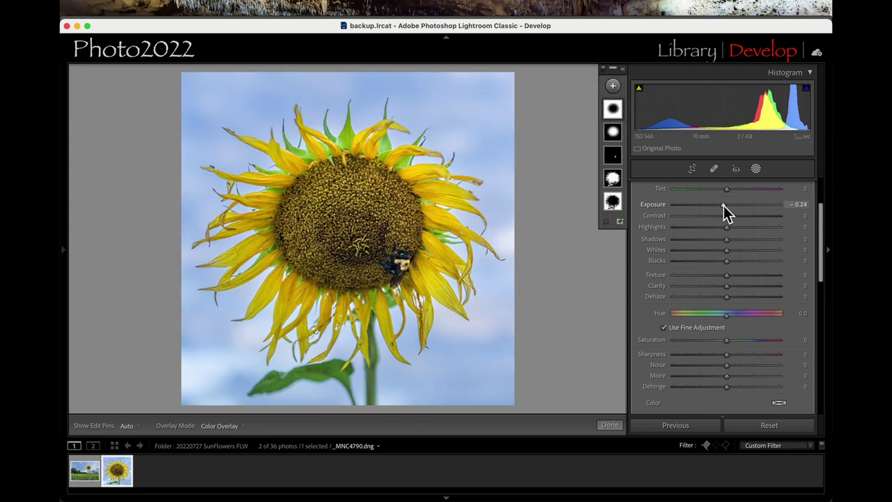